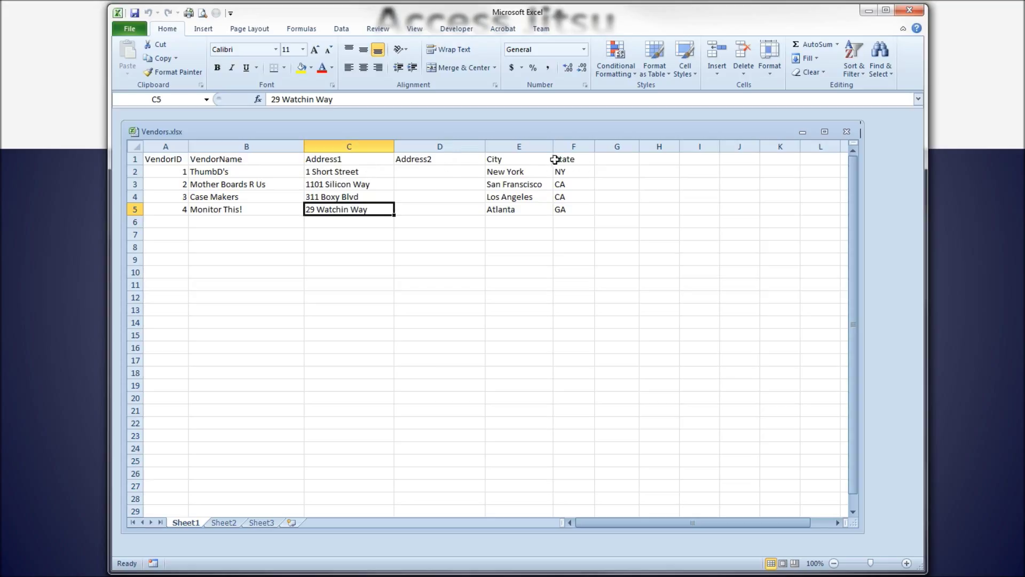
Step: Look over the City (E1) and State (F1) column headings in the vendor list
left_click(511, 158)
left_click(565, 159)
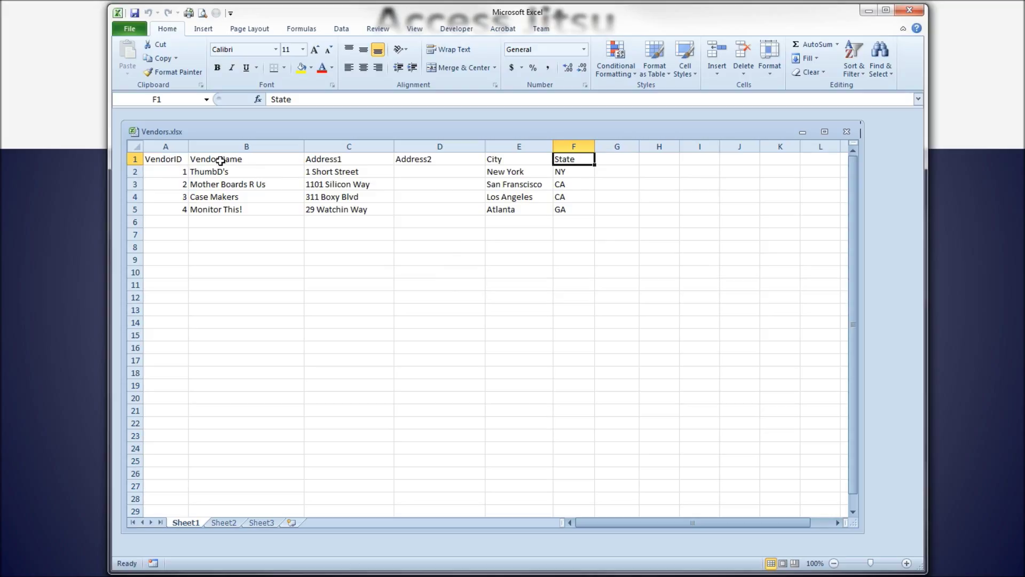
left_click(511, 160)
left_click(566, 158)
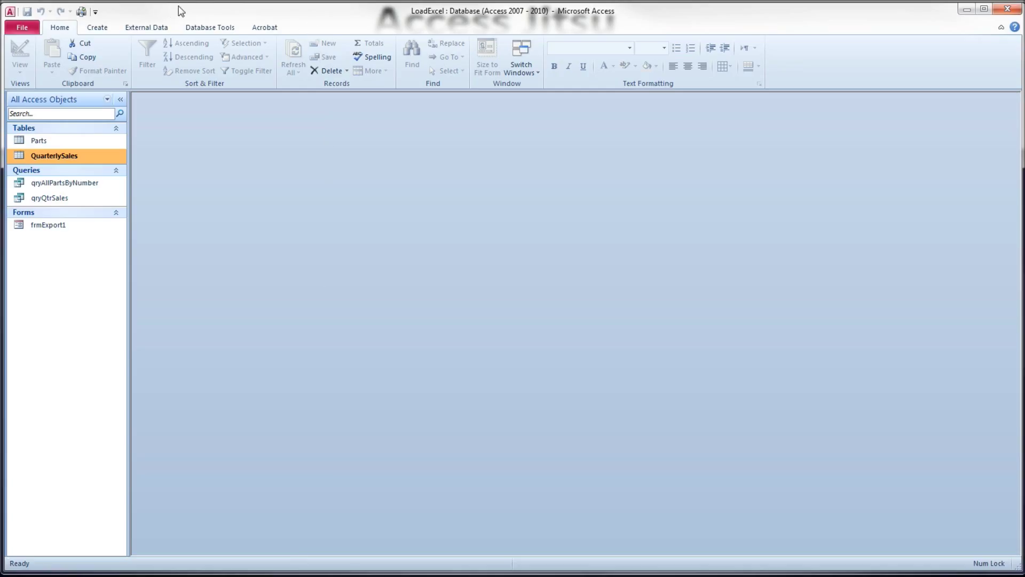
Step: Choose an Excel link source and select Export to Excel\Vendors.xlsx as the workbook
left_click(150, 29)
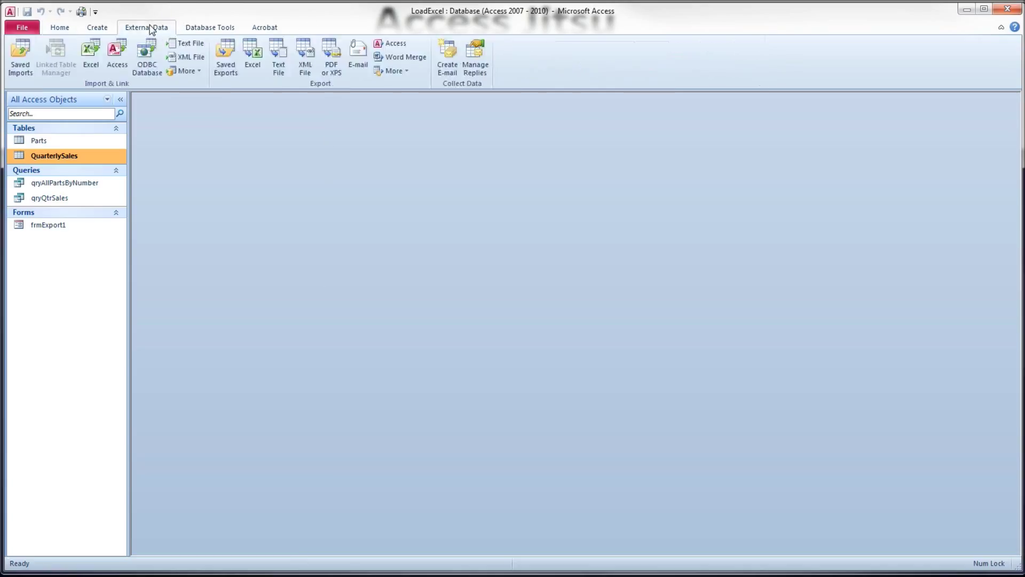
left_click(92, 71)
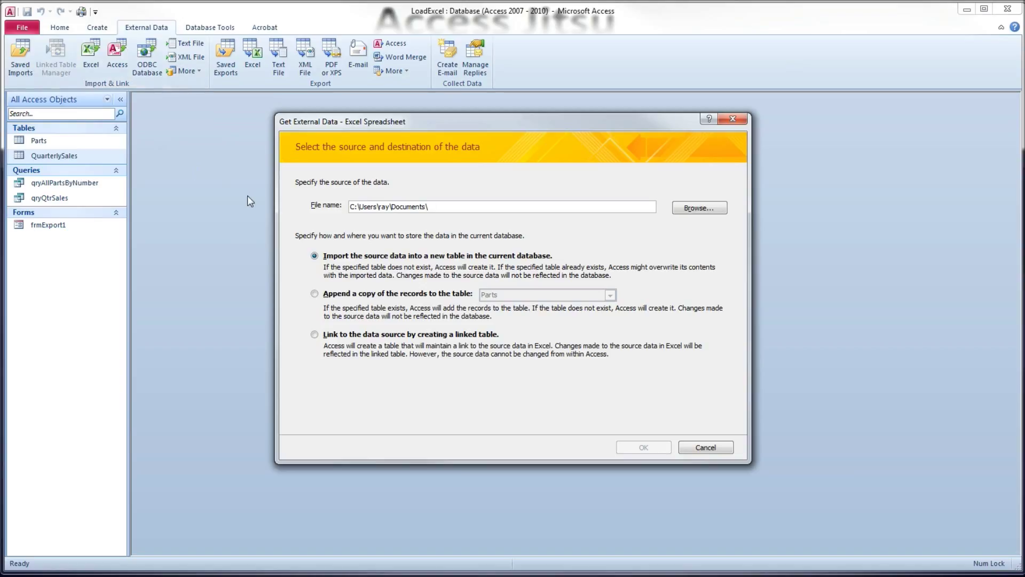
left_click(314, 335)
left_click(696, 210)
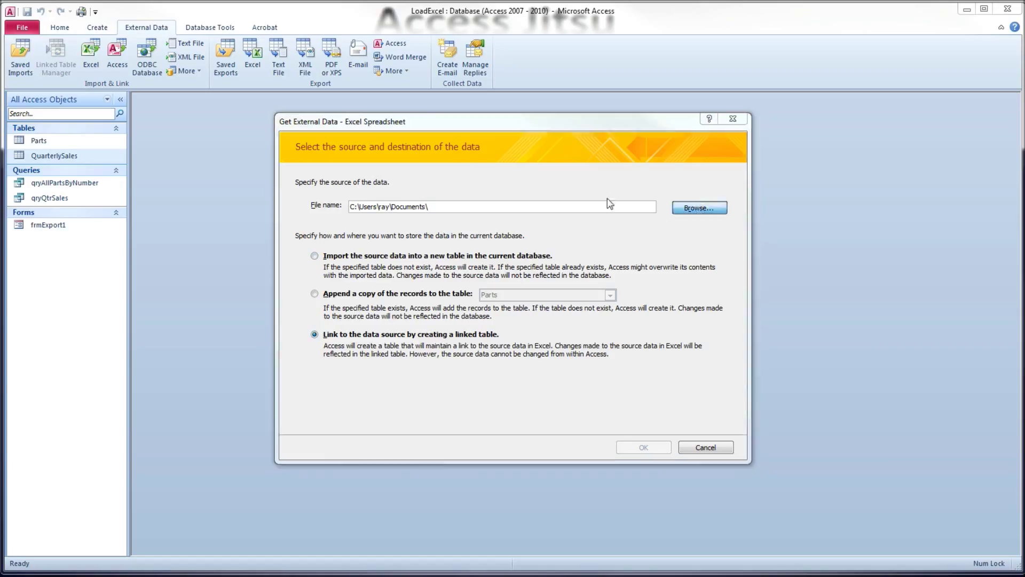
left_click(372, 247)
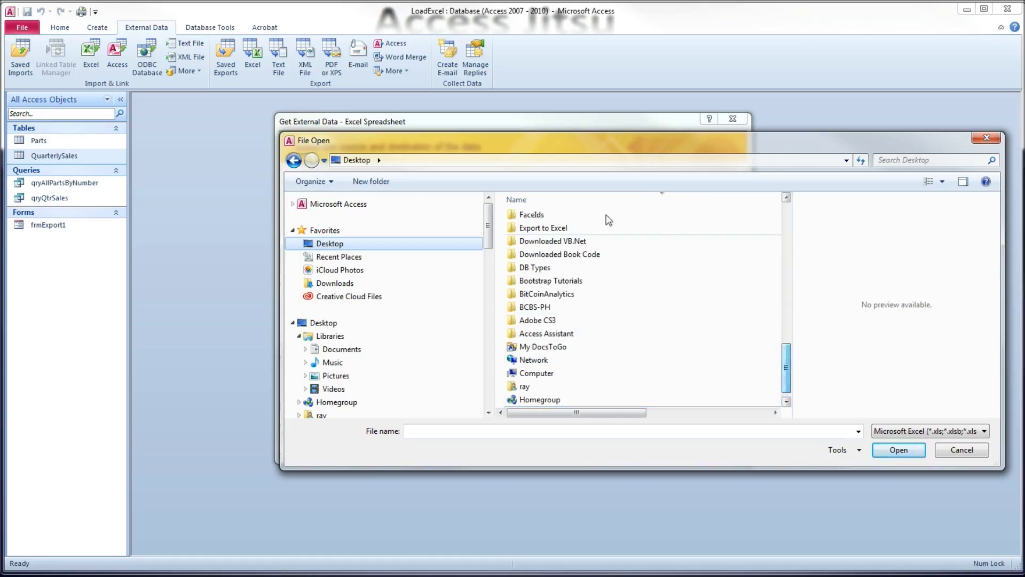
double_click(539, 224)
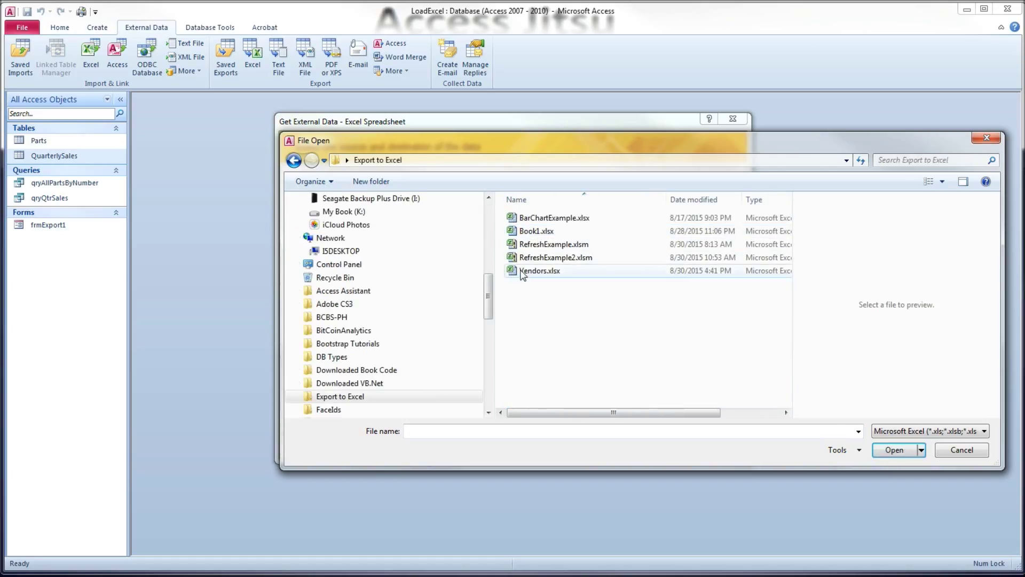
left_click(536, 271)
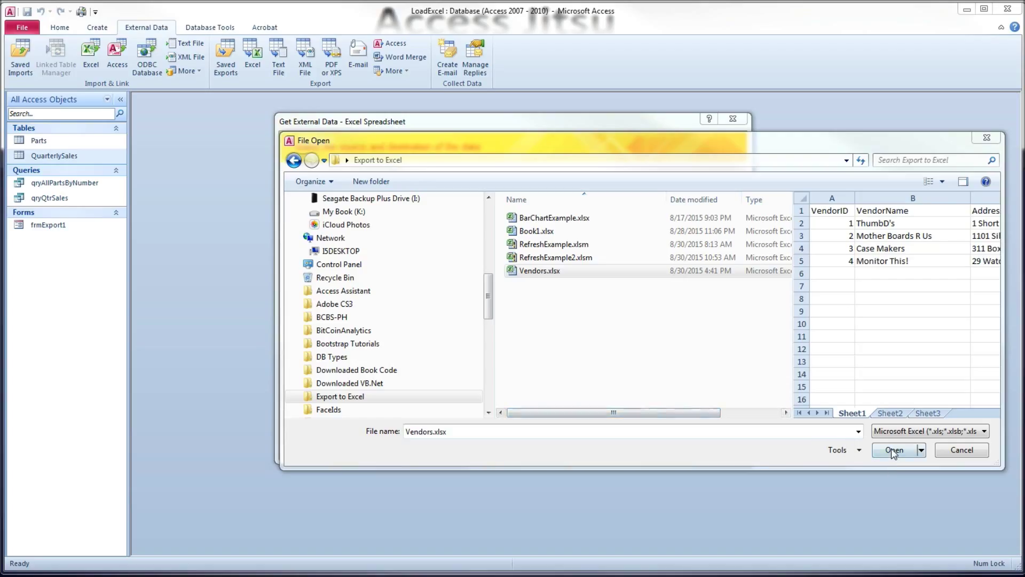
left_click(891, 447)
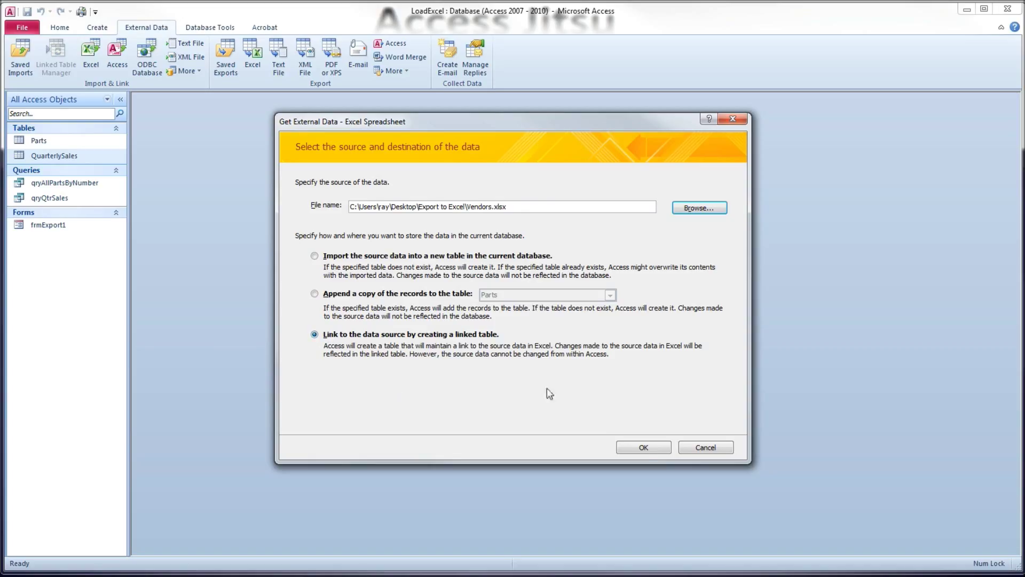
left_click(648, 447)
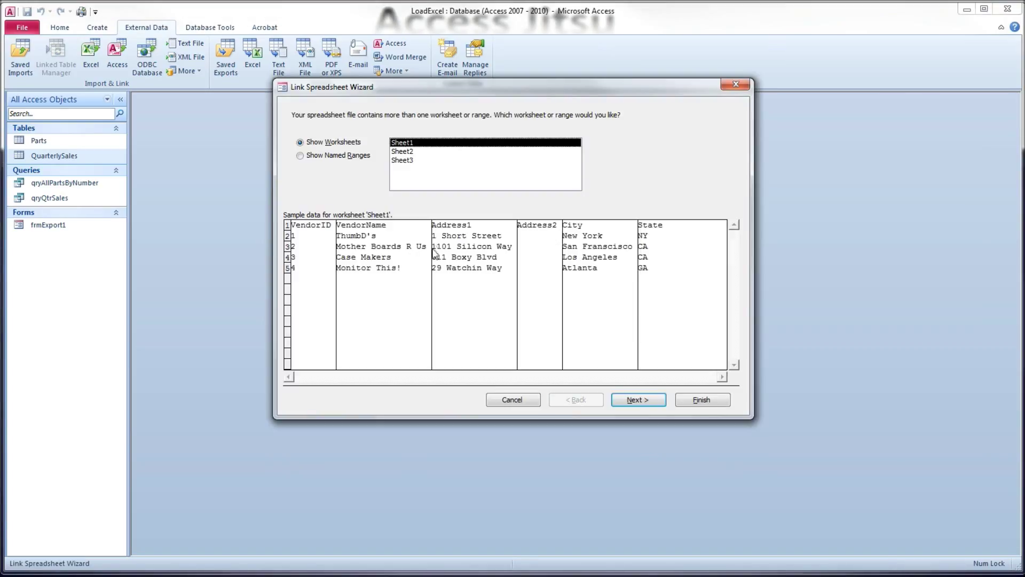
Step: Preview Sheet2 and Sheet3, then keep Sheet1 as the worksheet to link
left_click(412, 153)
left_click(414, 160)
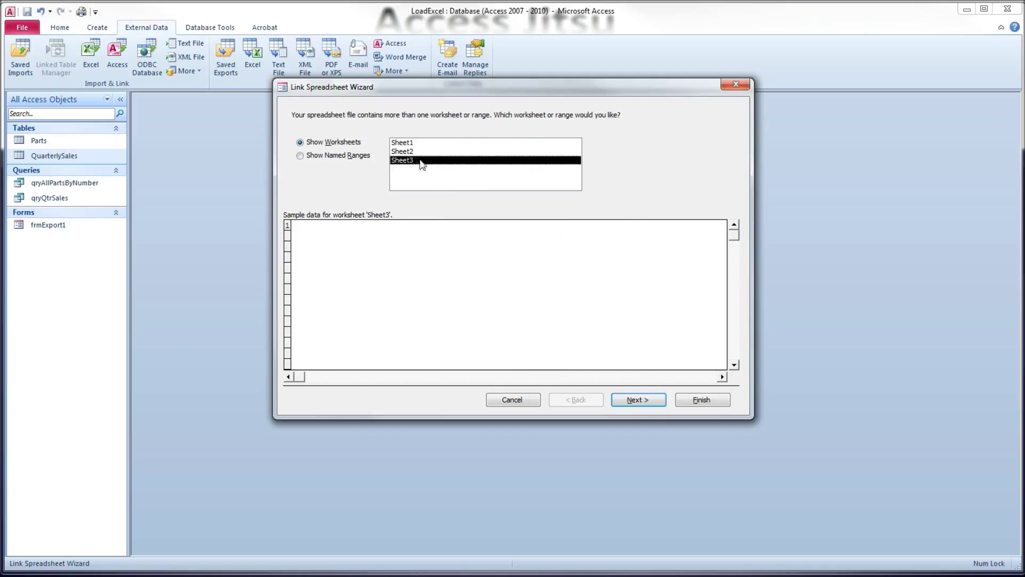
left_click(417, 152)
left_click(416, 145)
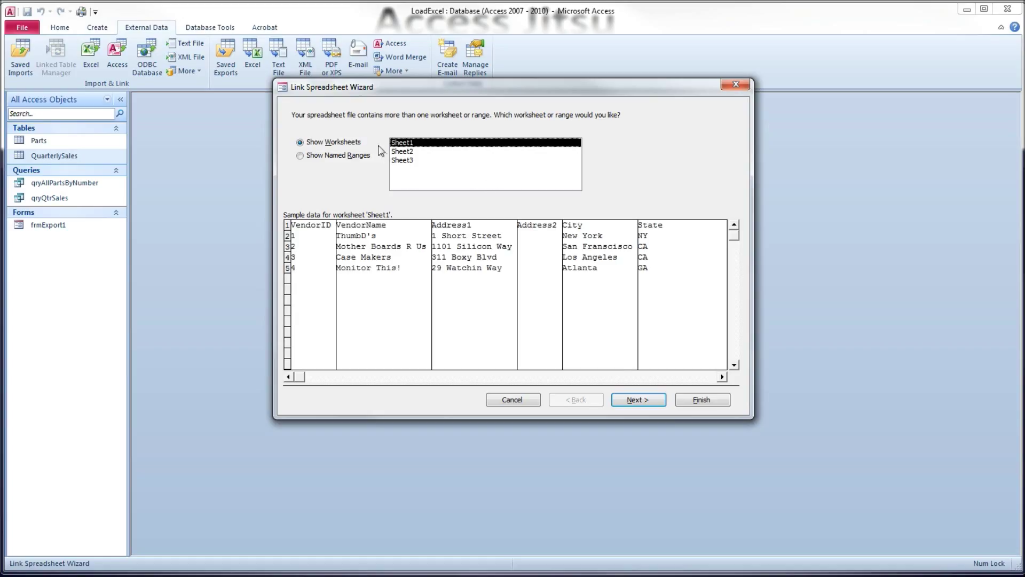
left_click(636, 398)
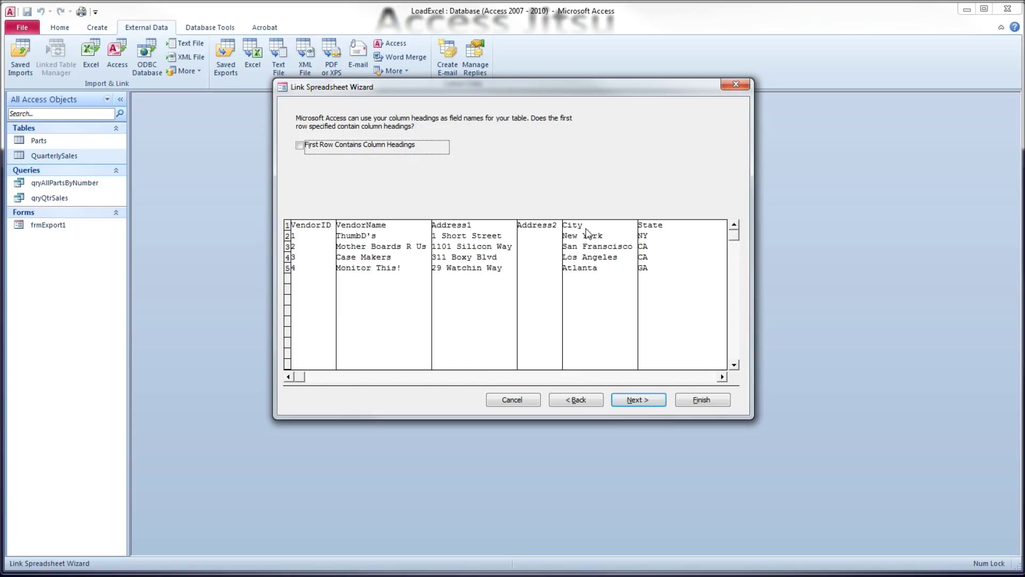
Step: Use the first row as field names and name the linked table Vendors-Linked
left_click(300, 145)
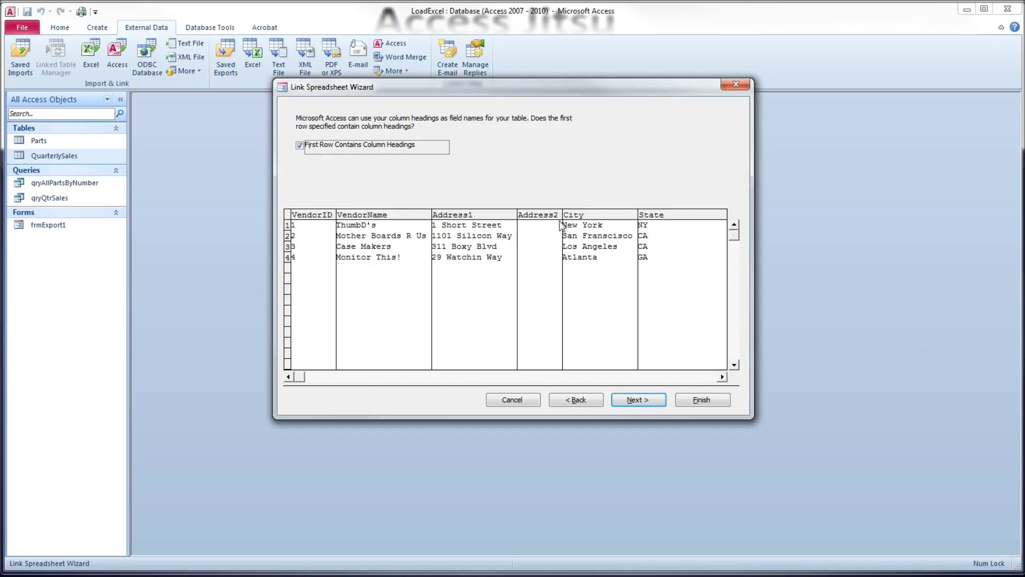
left_click(640, 403)
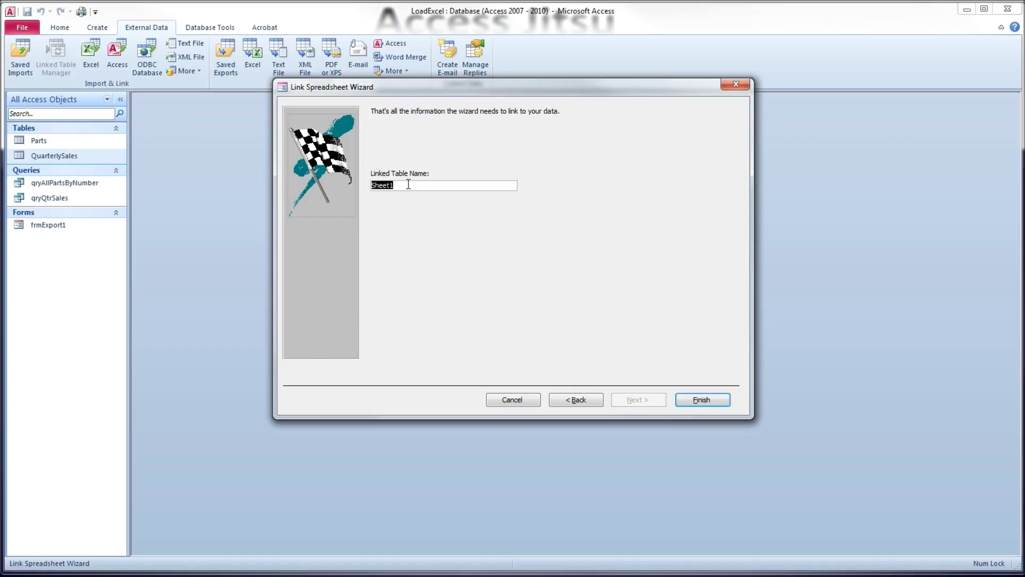
type("V")
key("BackSpace")
left_click(710, 398)
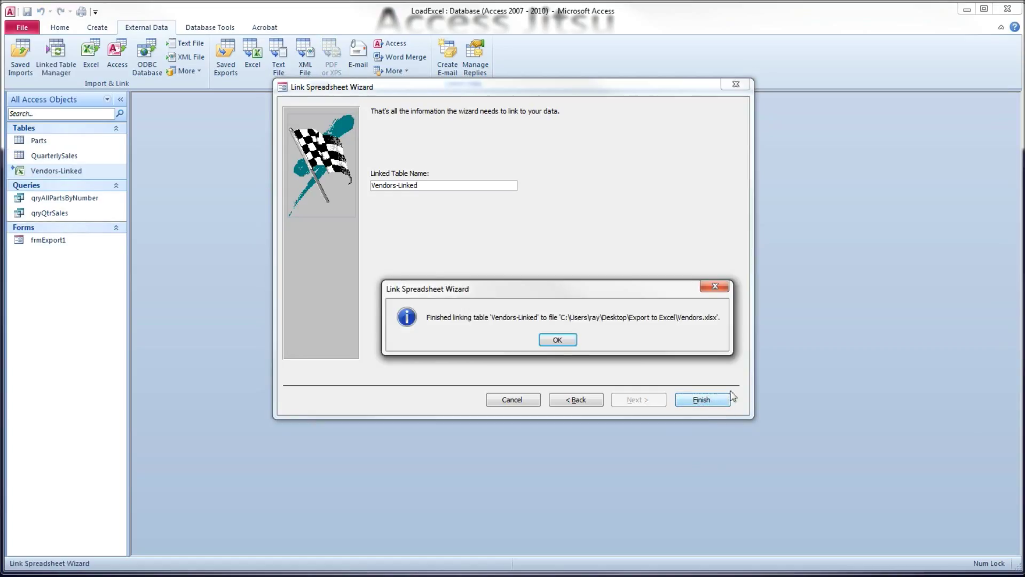
left_click(558, 342)
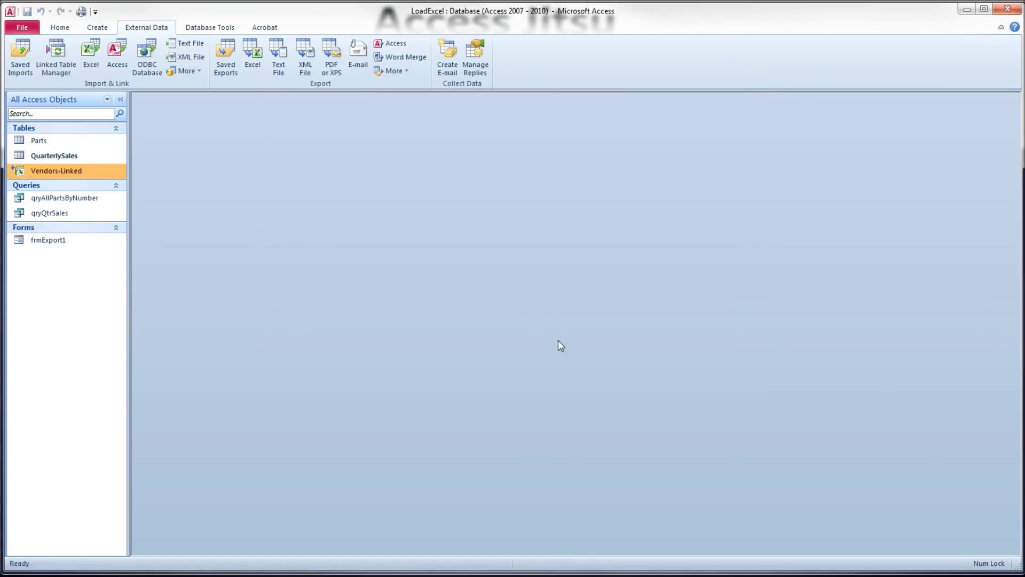
Step: Open Vendors-Linked, autofit VendorName and City, and cancel Excel's File in Use warning
double_click(87, 170)
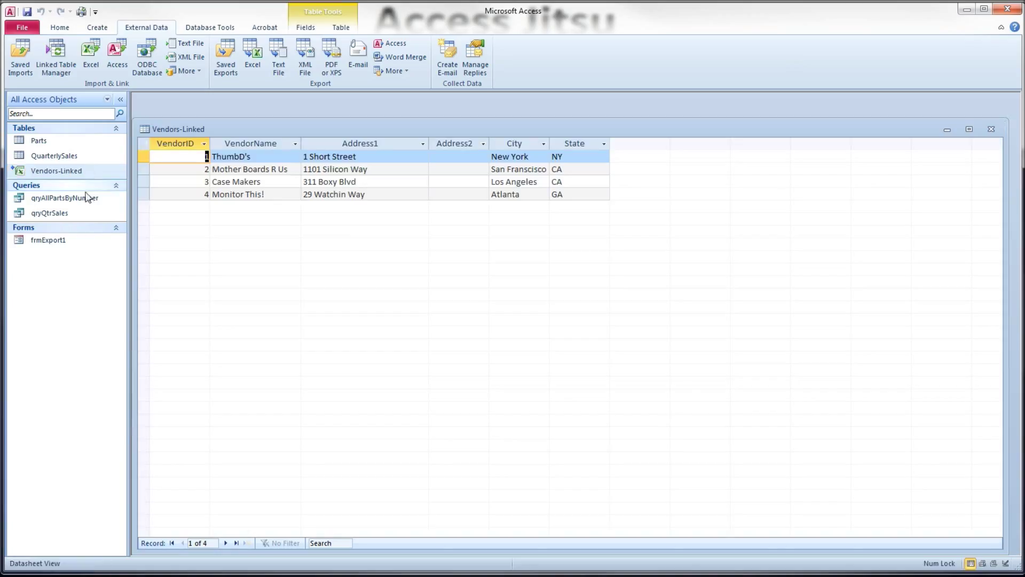
double_click(300, 143)
double_click(555, 144)
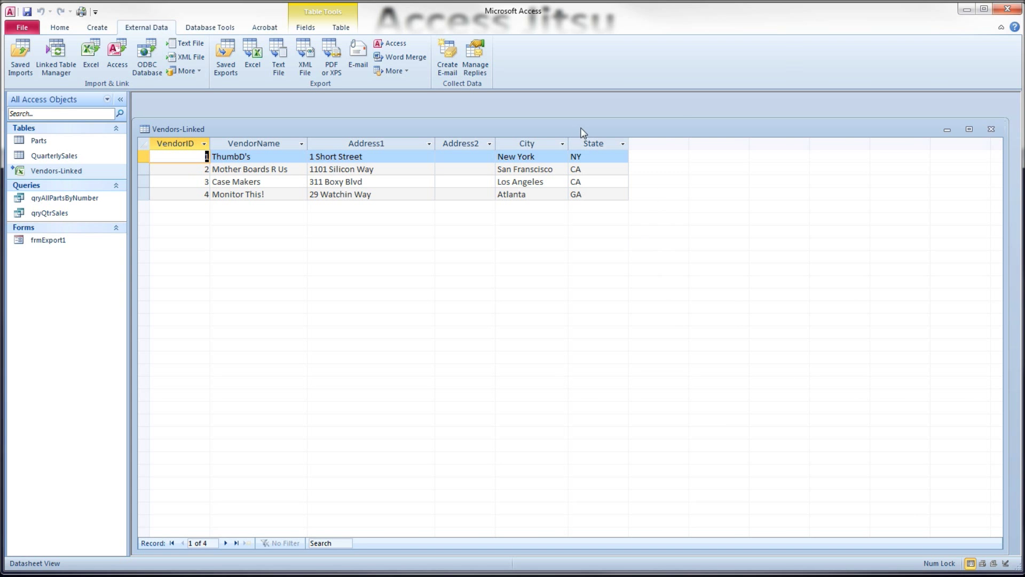
left_click_drag(579, 129, 585, 119)
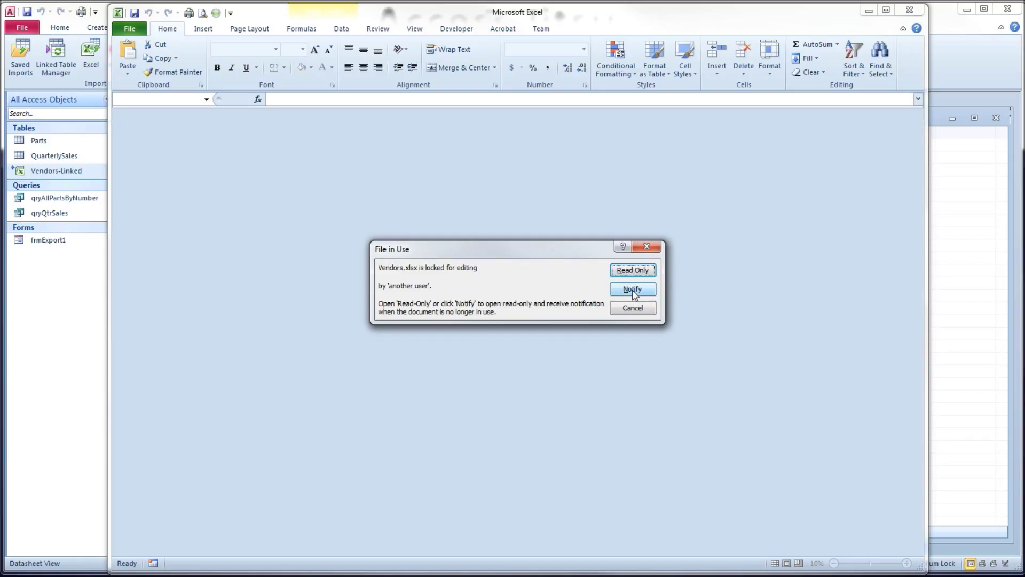
left_click(642, 309)
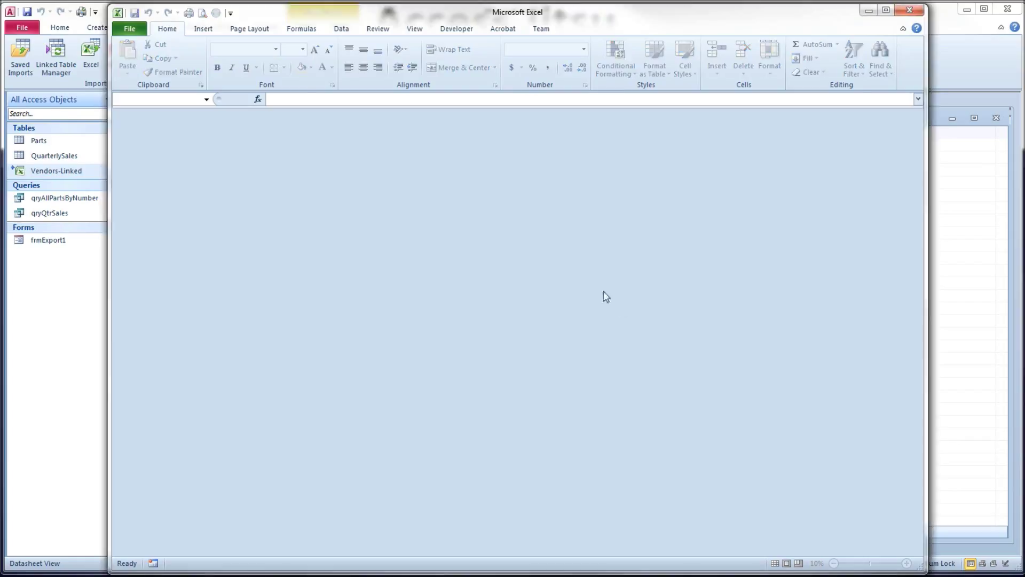
left_click(910, 10)
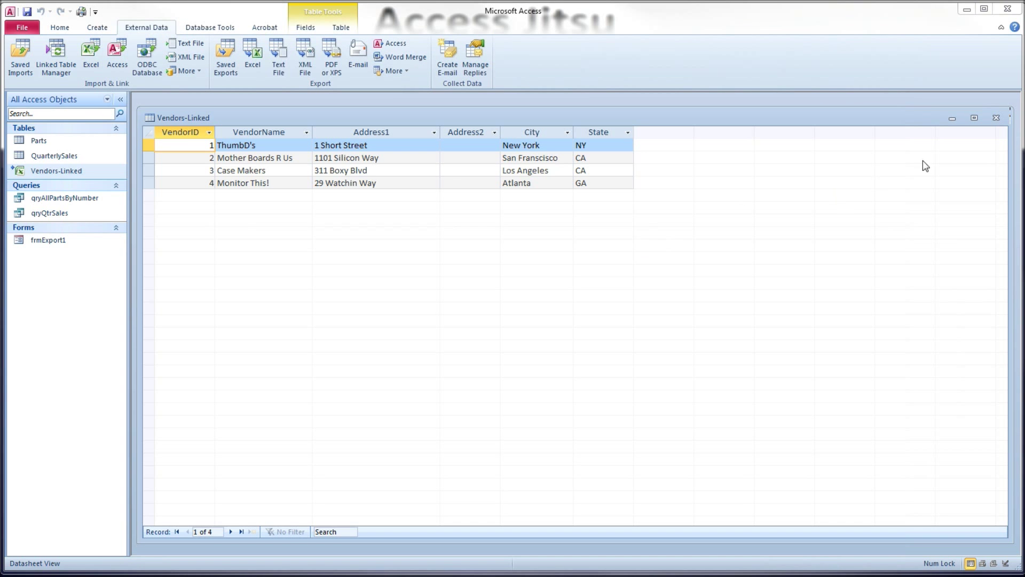
Step: Reopen the Vendors-Linked datasheet narrowed to sit beside the Excel window
left_click(996, 118)
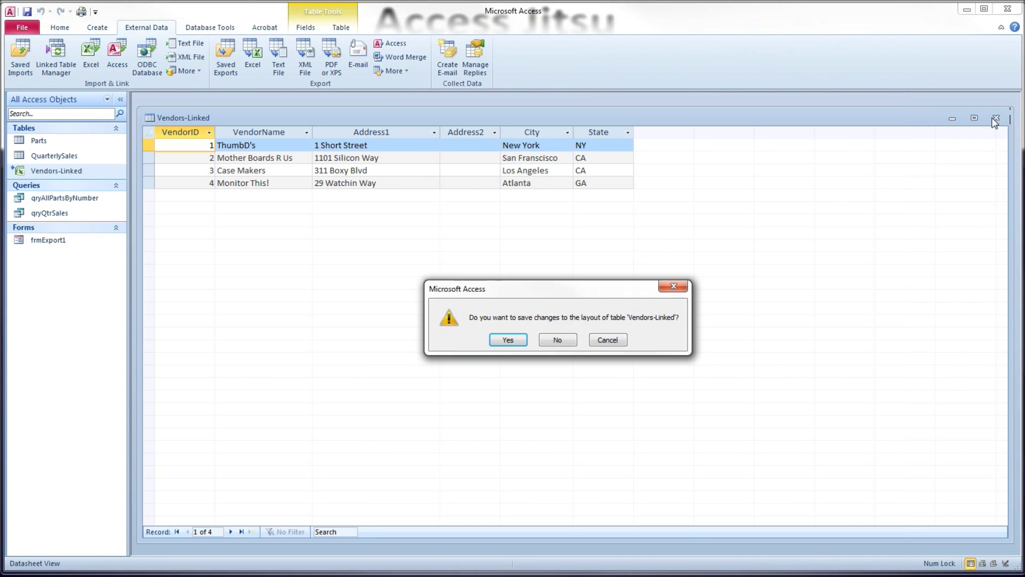
left_click(510, 344)
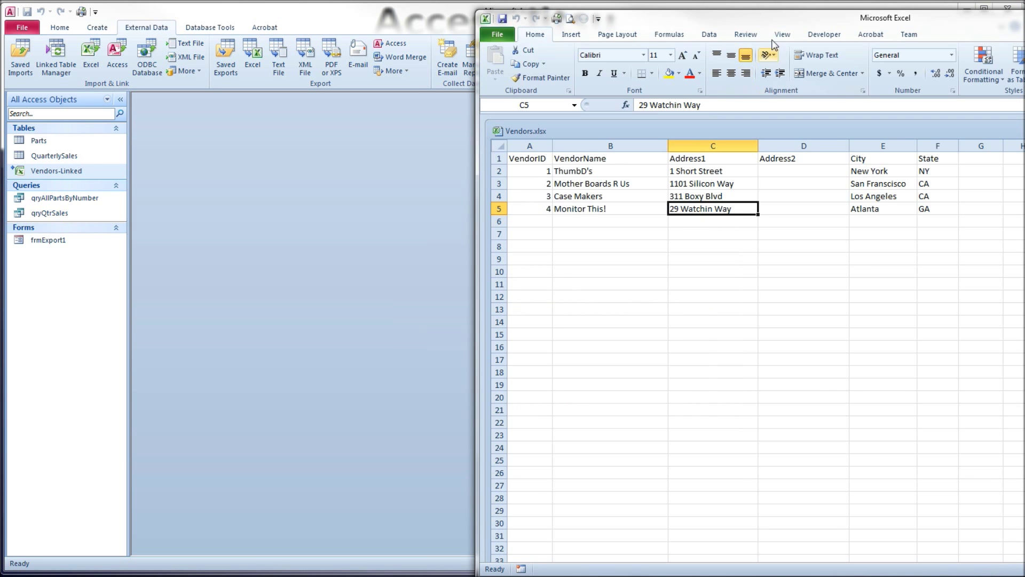
left_click_drag(774, 19, 774, 13)
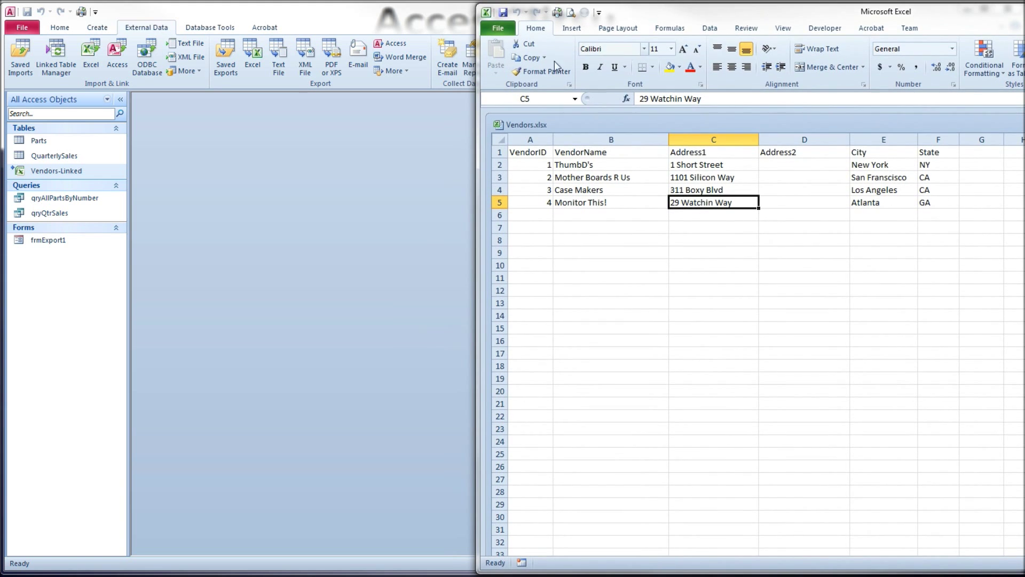
left_click(78, 169)
double_click(78, 169)
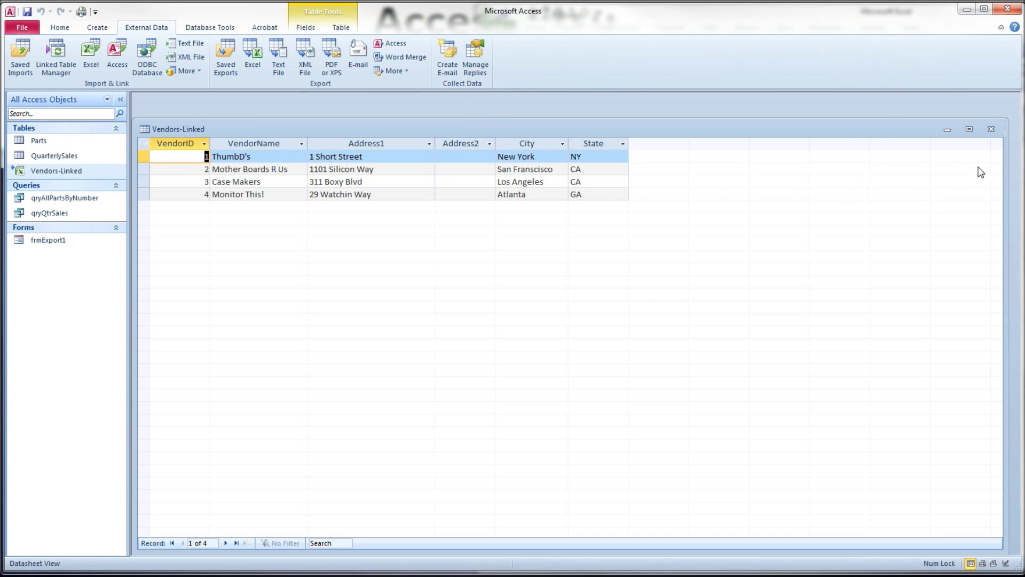
left_click_drag(1009, 166, 654, 168)
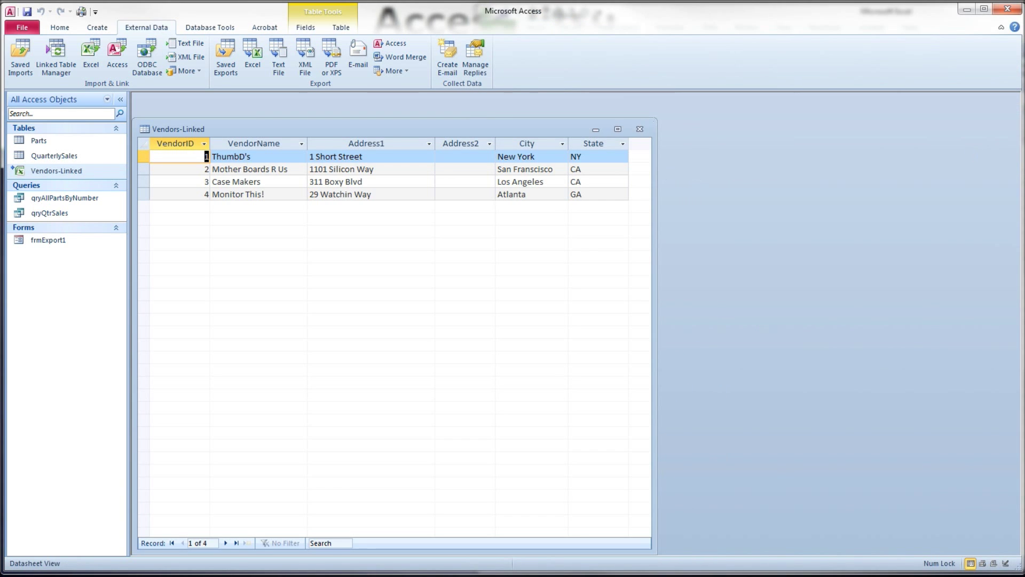
key("alt+Tab")
Step: Enter 5, XXXXX and AAAA in row 6 of Vendors.xlsx
left_click(548, 214)
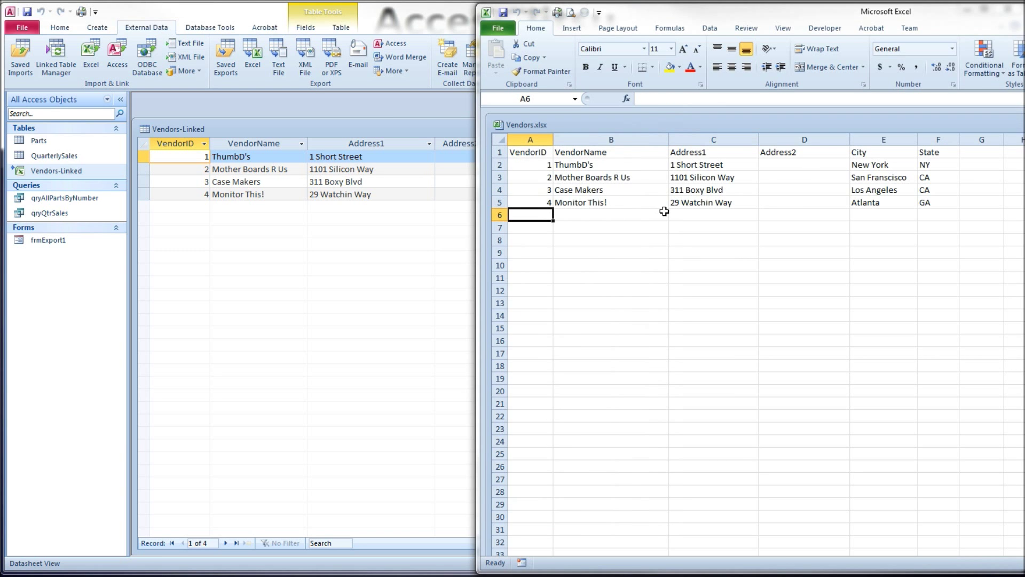
type("5")
key("Tab")
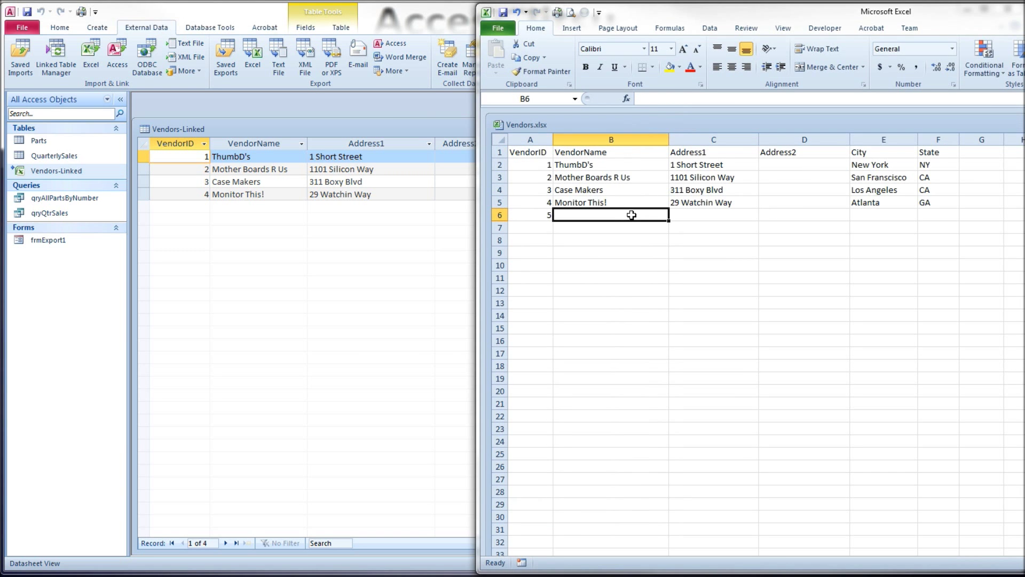
type("XXXXX")
key("Tab")
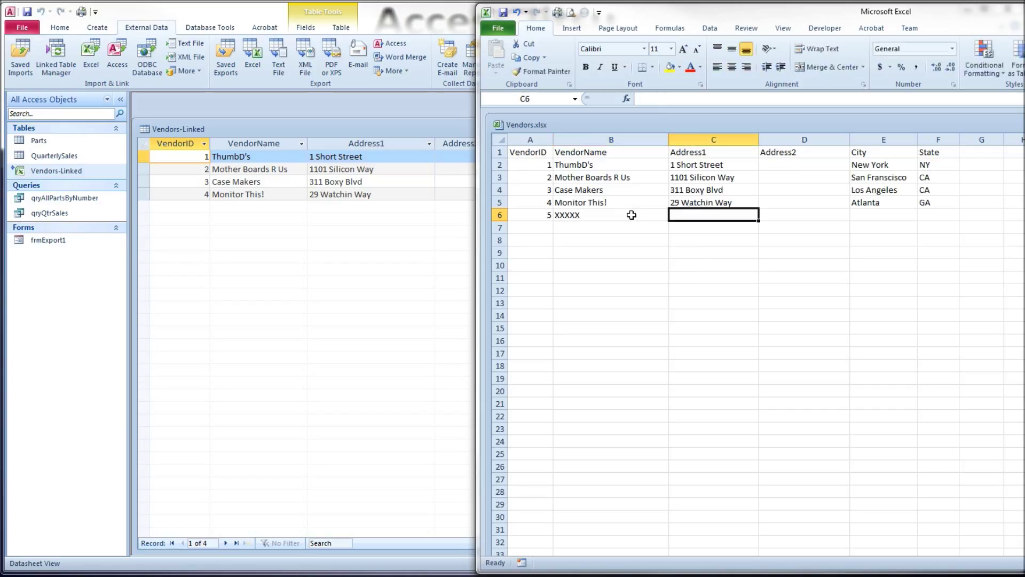
type("AAAA")
left_click(640, 202)
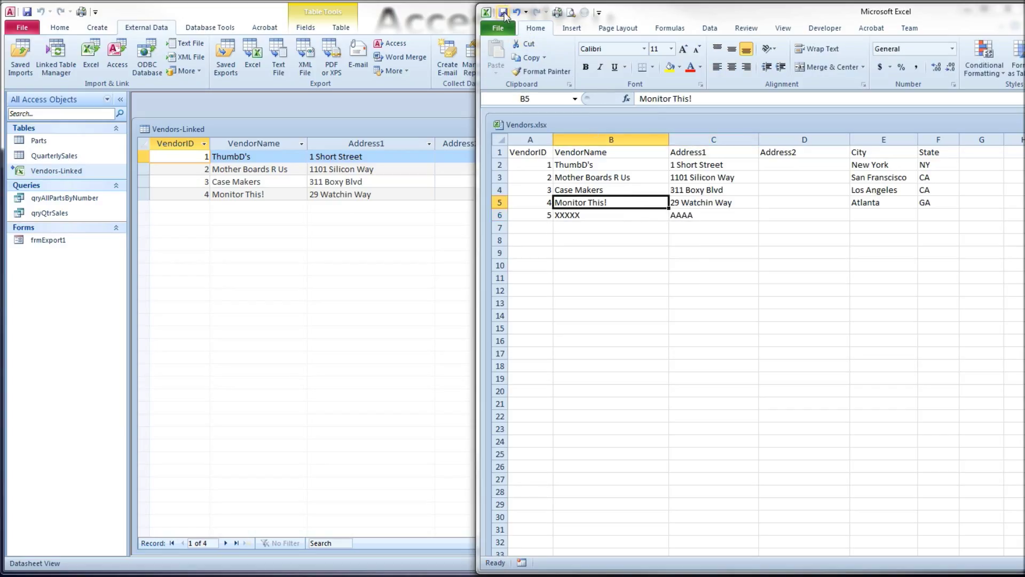
Step: Refresh and reopen Vendors-Linked to see the XXXXX test vendor appear
left_click(336, 132)
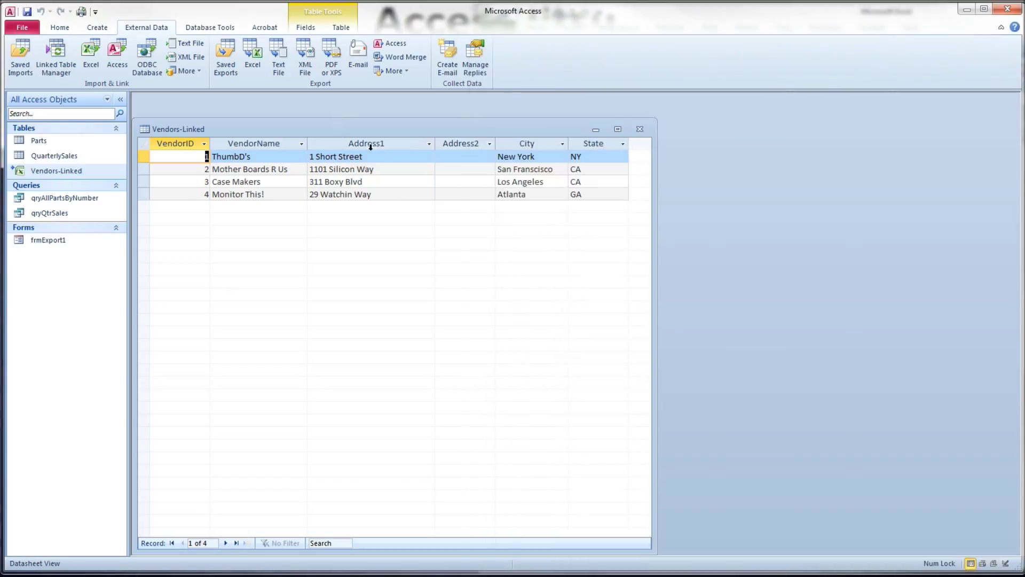
left_click(59, 27)
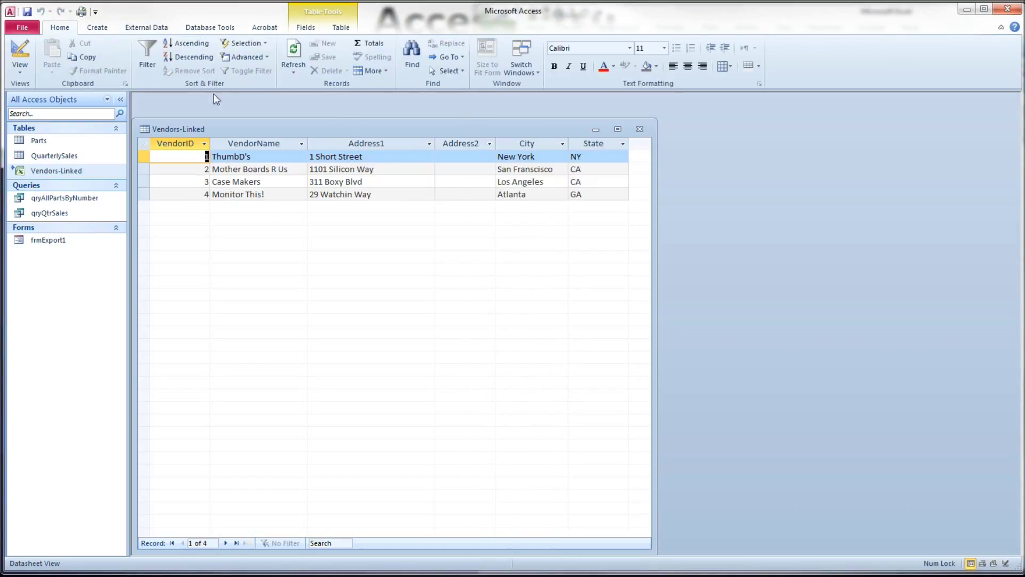
left_click(294, 51)
left_click(639, 129)
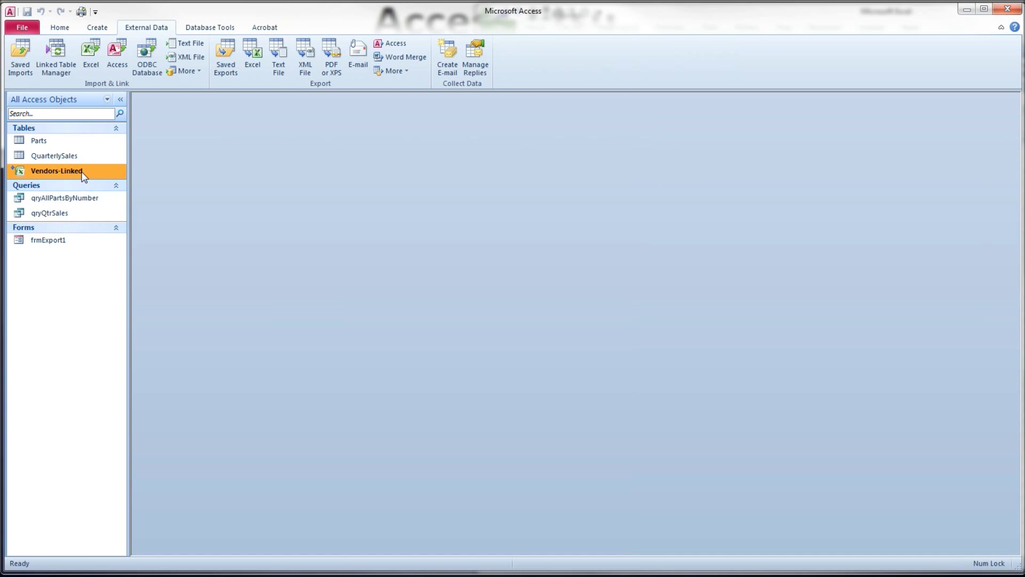
double_click(56, 170)
left_click(350, 208)
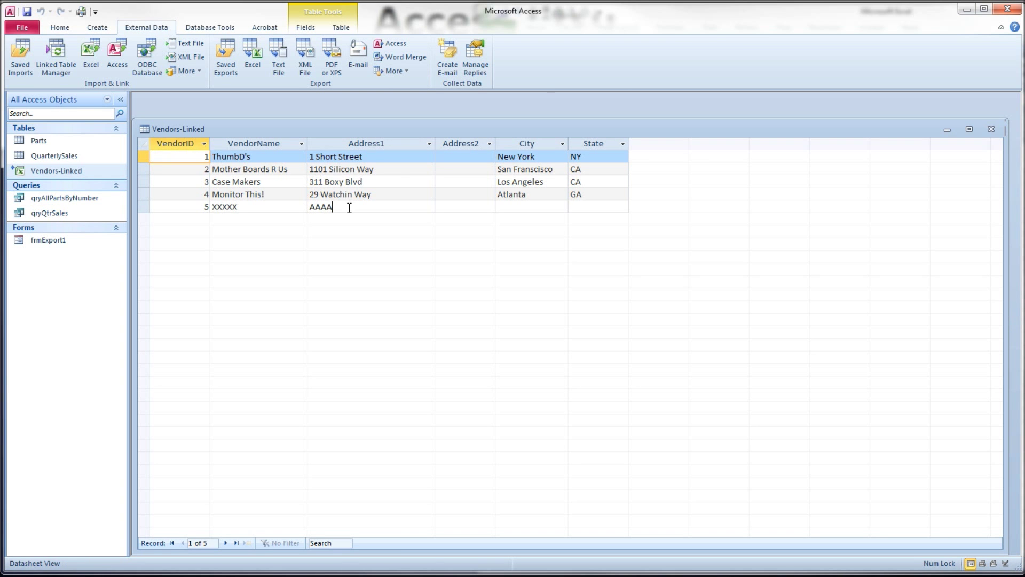
left_click(393, 194)
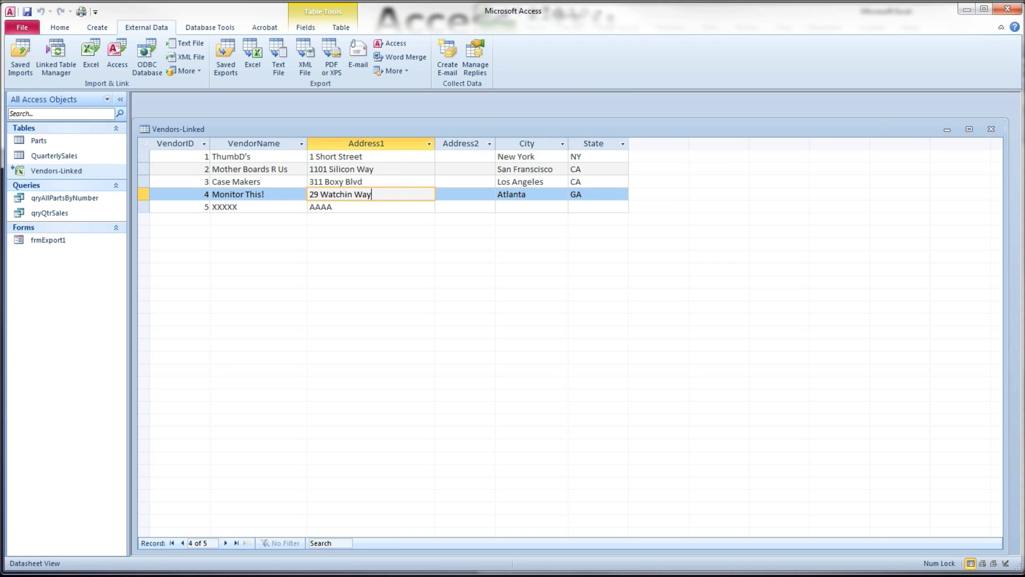
Step: Close Vendors-Linked and delete the XXXXX test vendor in row 6 of Excel
key("alt+Tab")
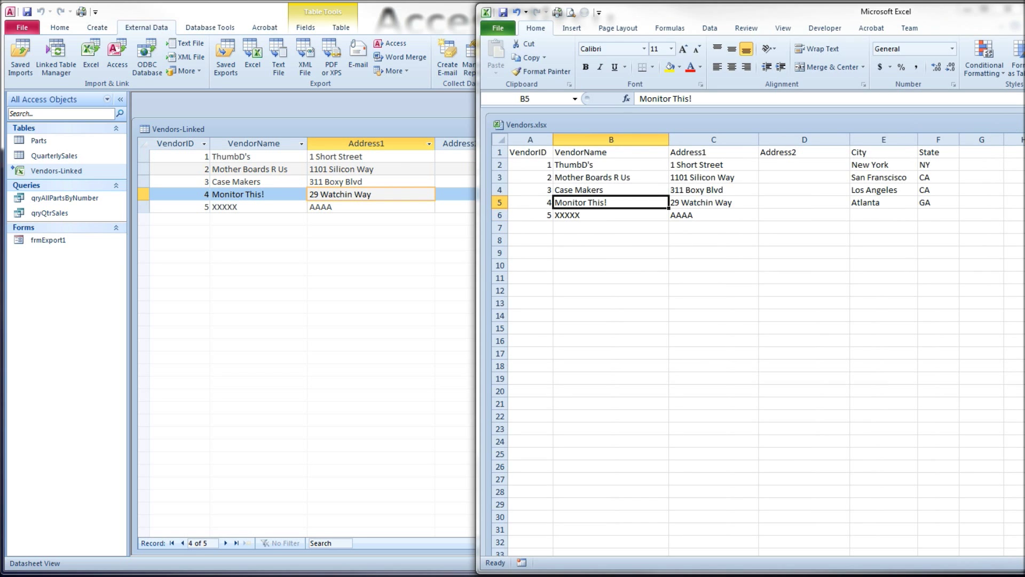
left_click(313, 130)
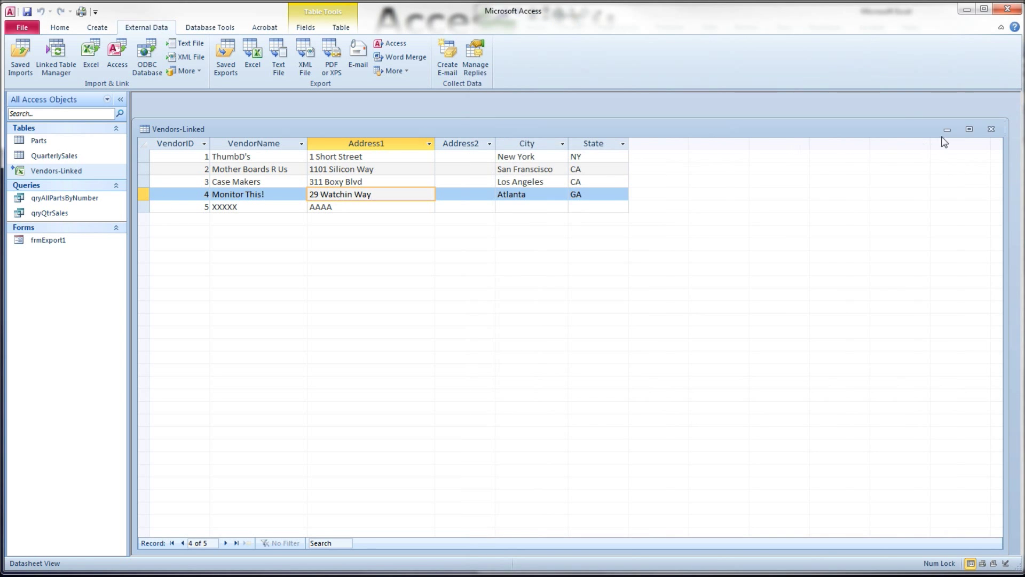
left_click(991, 129)
key("alt+Tab")
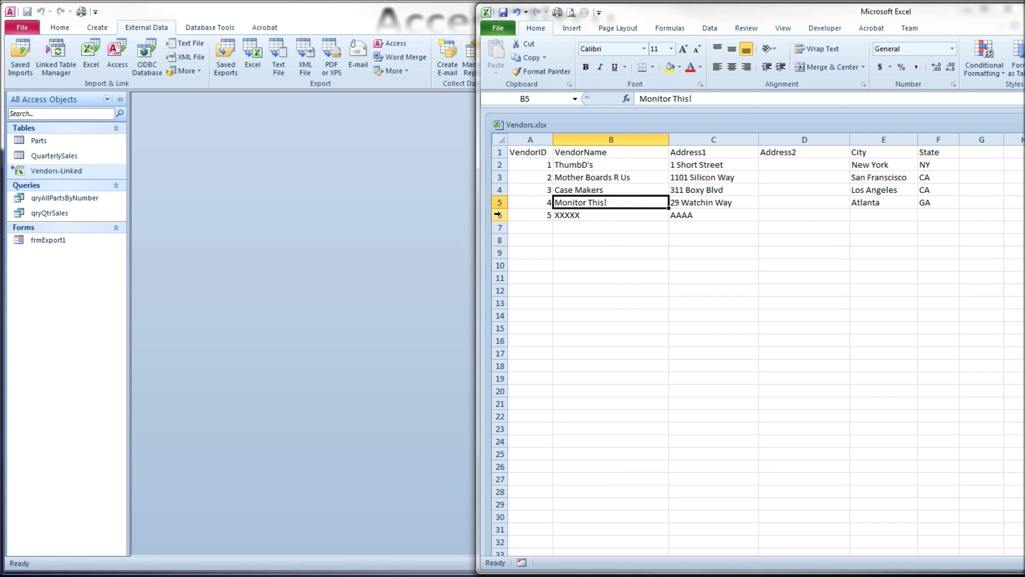
left_click(500, 214)
key("Delete")
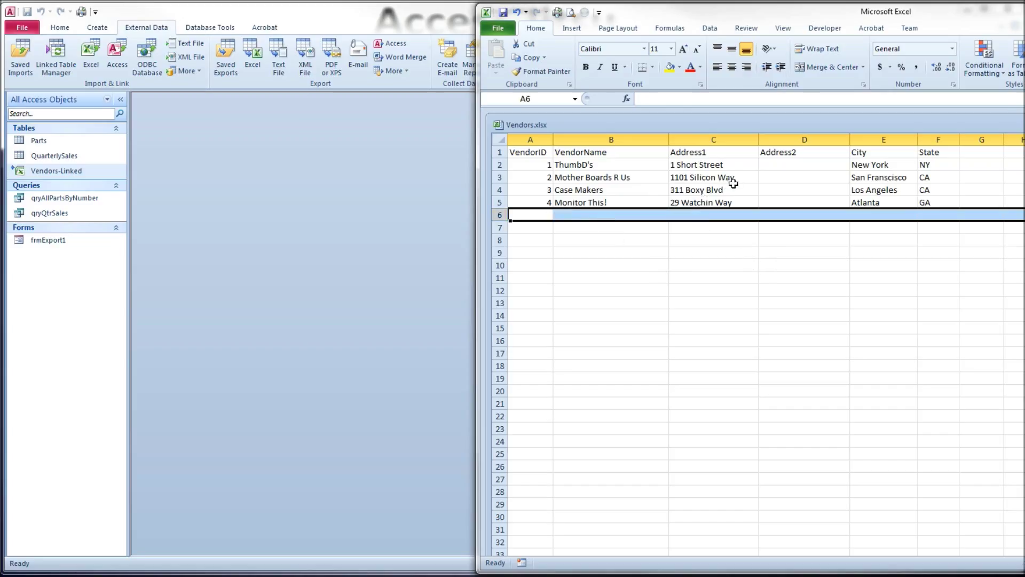
left_click(730, 189)
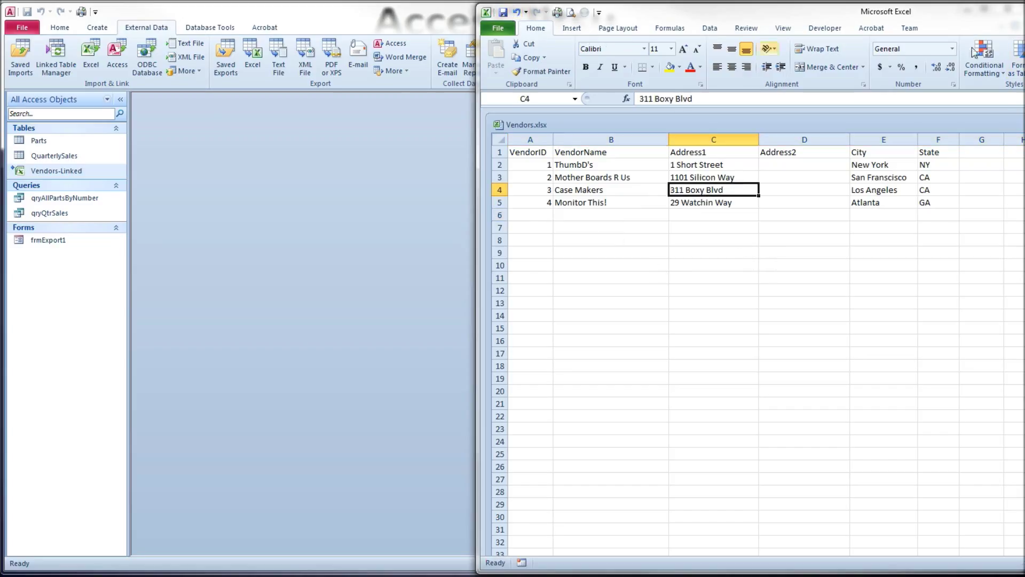
Step: Reopen Vendors-Linked to confirm four vendors remain, then close it
key("alt+Tab")
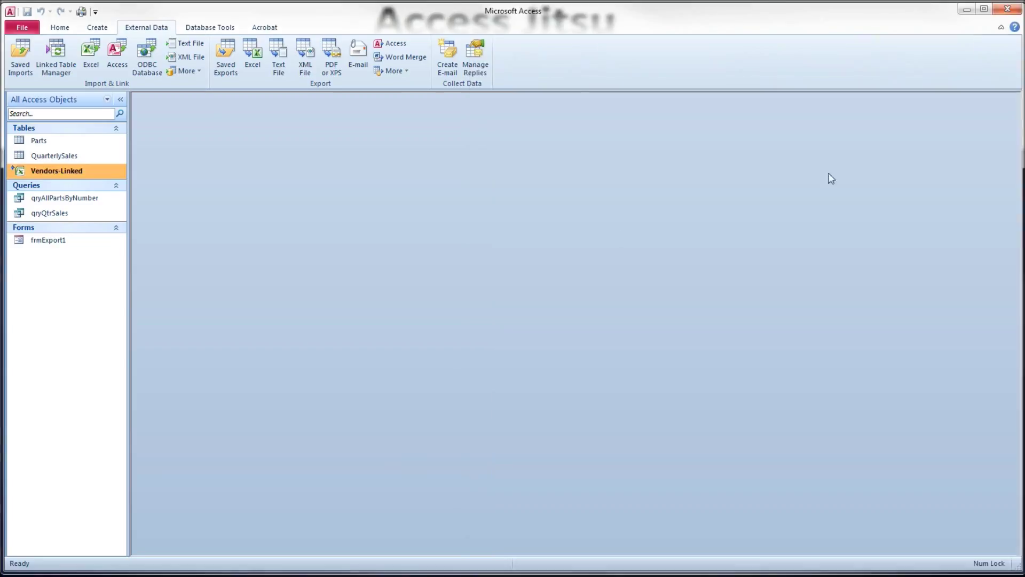
double_click(108, 171)
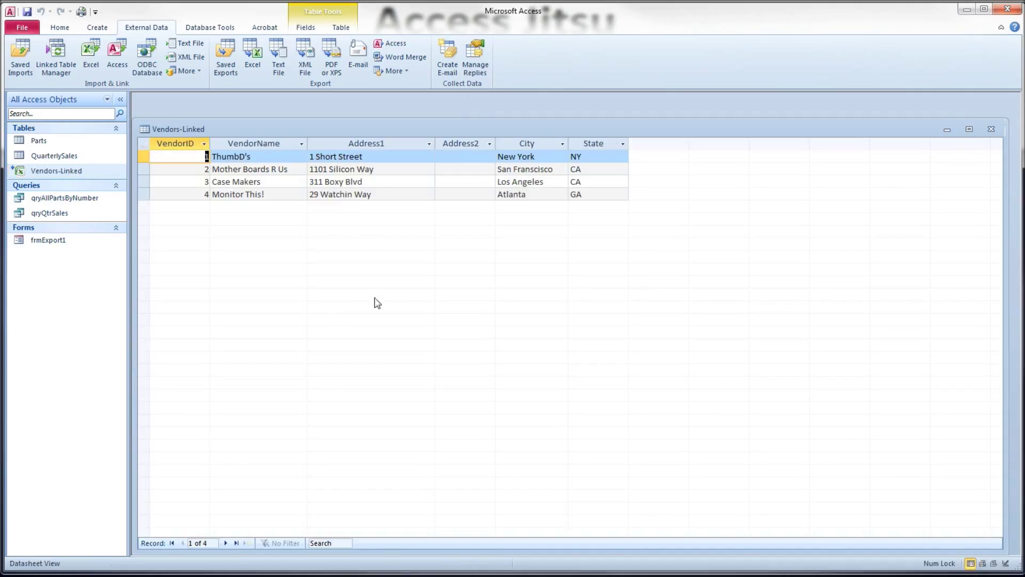
left_click(991, 130)
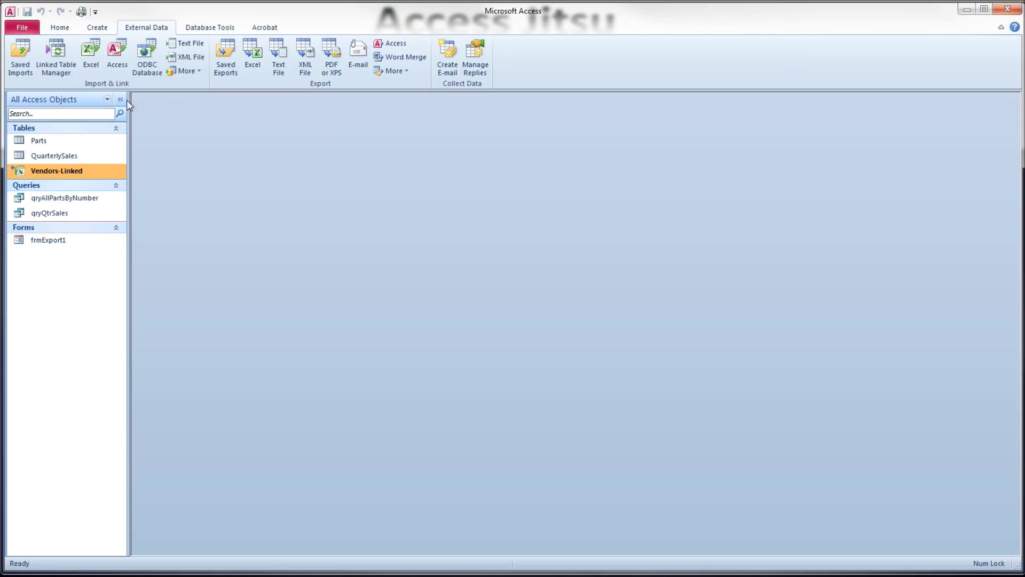
Step: Select Vendors.xlsx as an Excel source to import into a new table
left_click(92, 61)
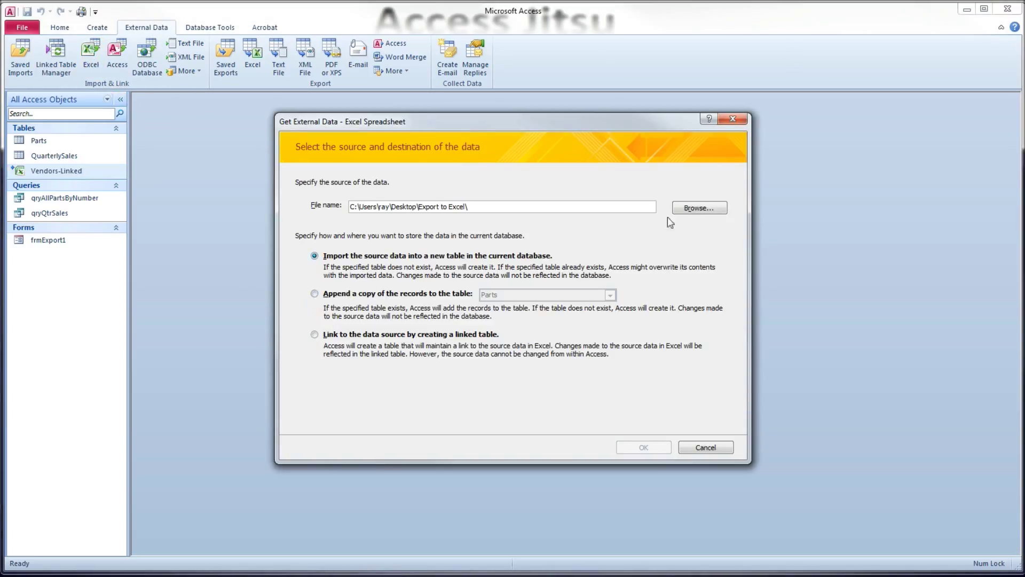
left_click(695, 207)
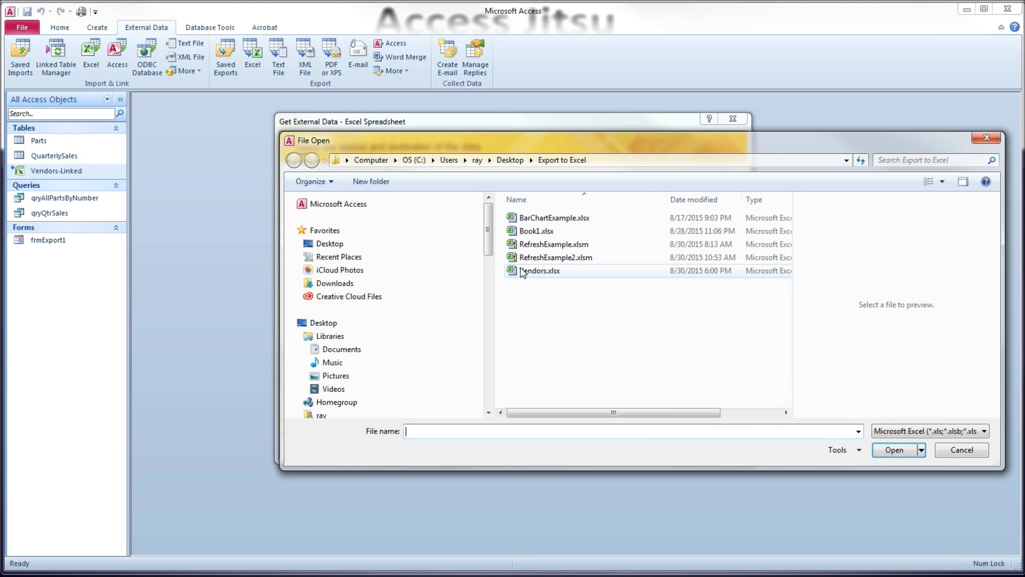
left_click(549, 272)
left_click(893, 449)
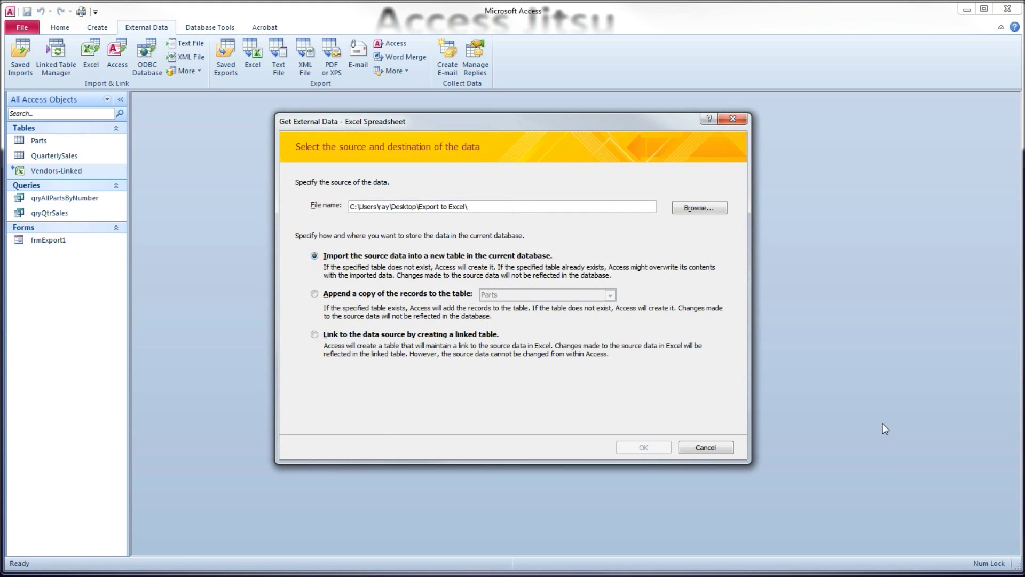
left_click(315, 256)
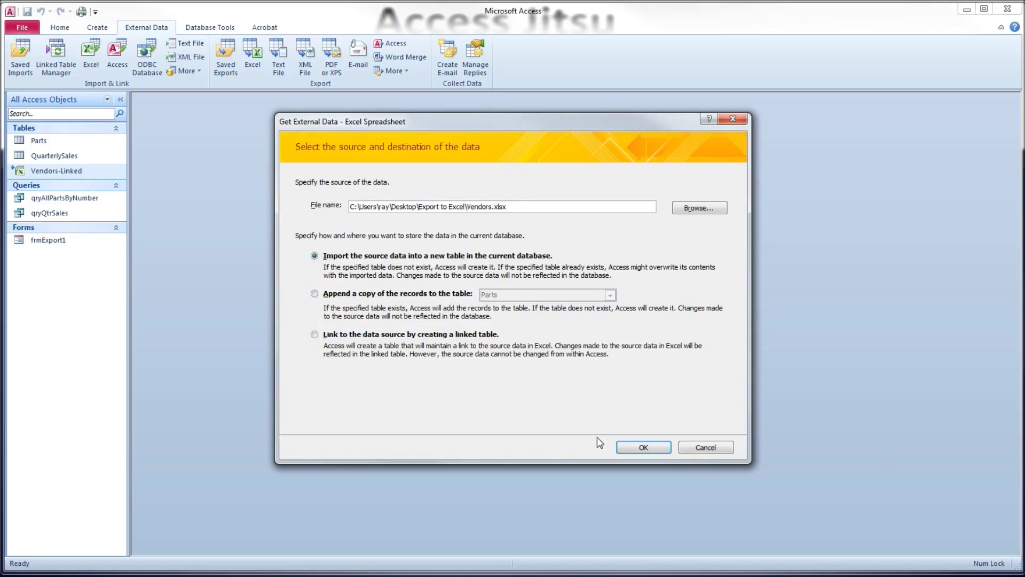
left_click(643, 447)
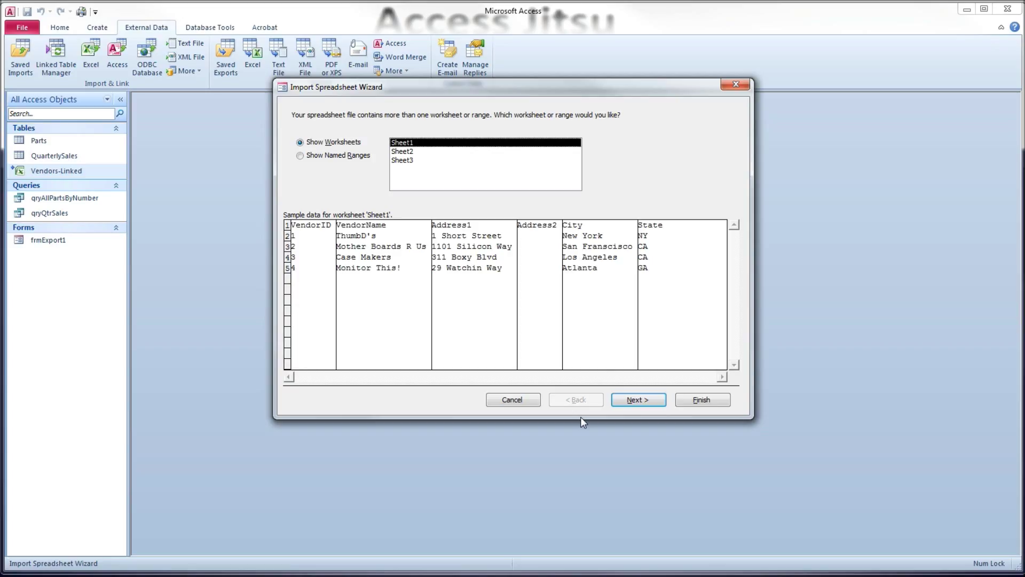
Step: Pick Sheet1 and mark its first row as column headings
left_click(405, 160)
left_click(412, 142)
left_click(630, 399)
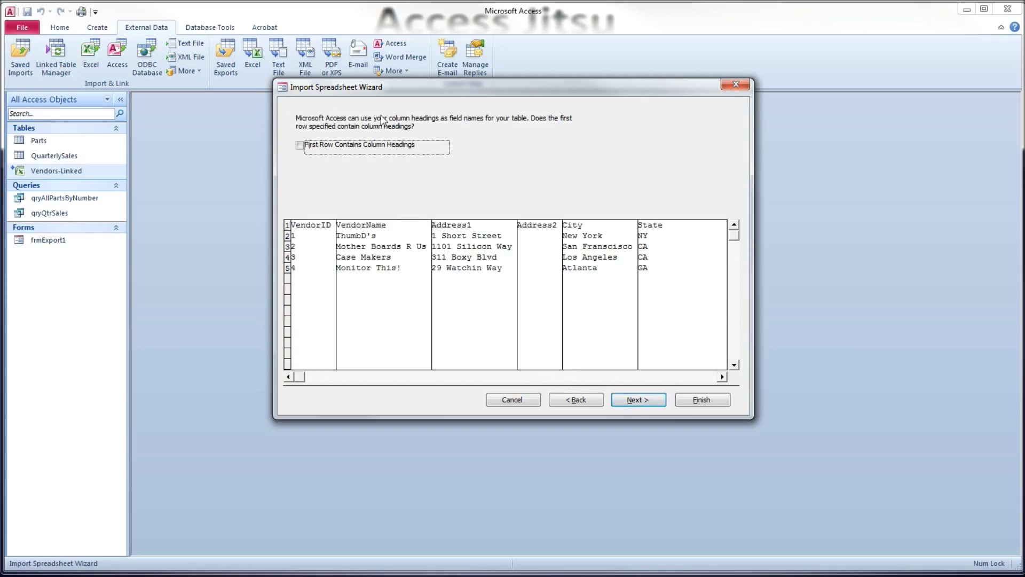
left_click(300, 147)
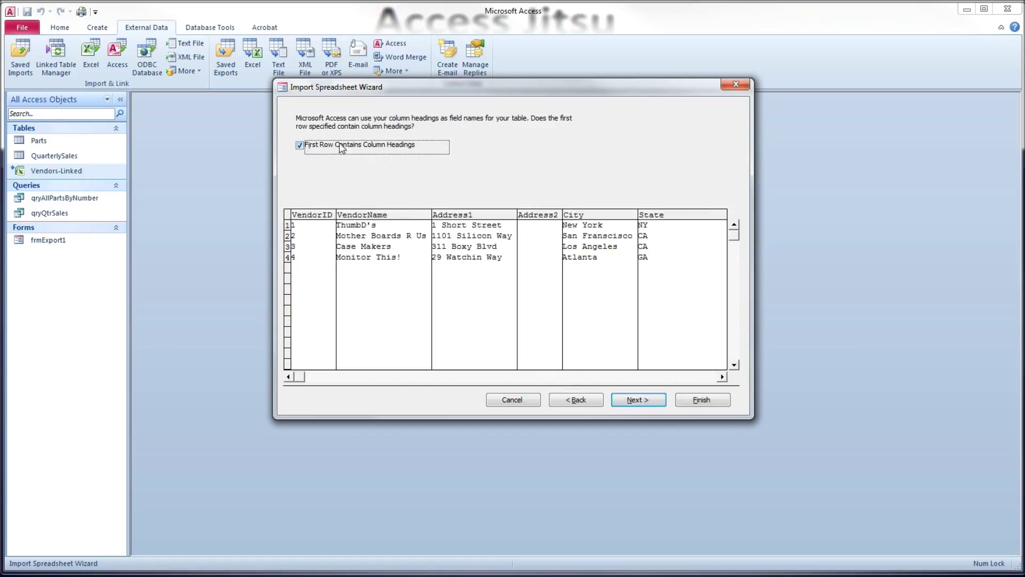
left_click(638, 400)
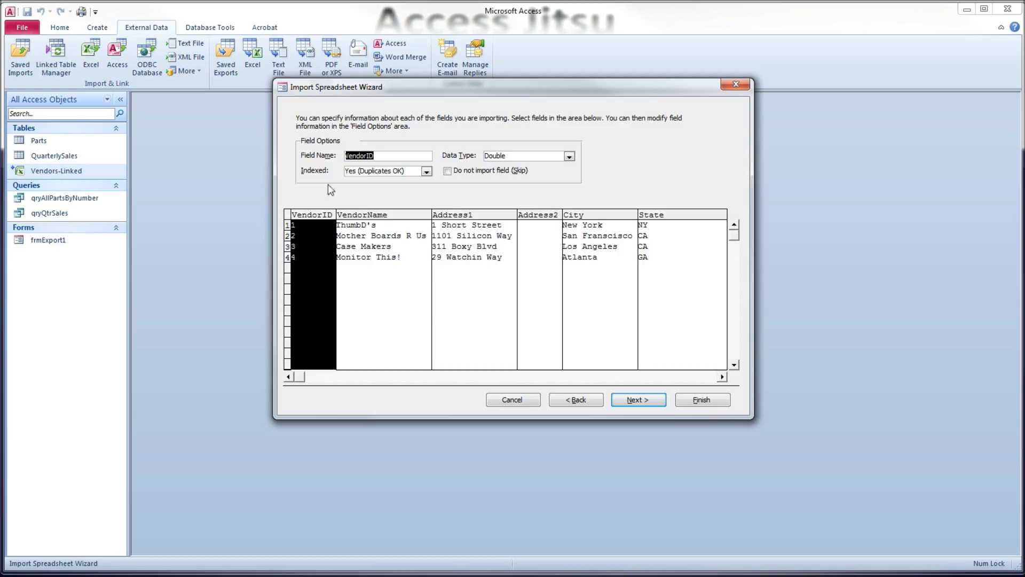
Step: Set VendorID to Long Integer, indexed with duplicates allowed
left_click(381, 154)
left_click(569, 156)
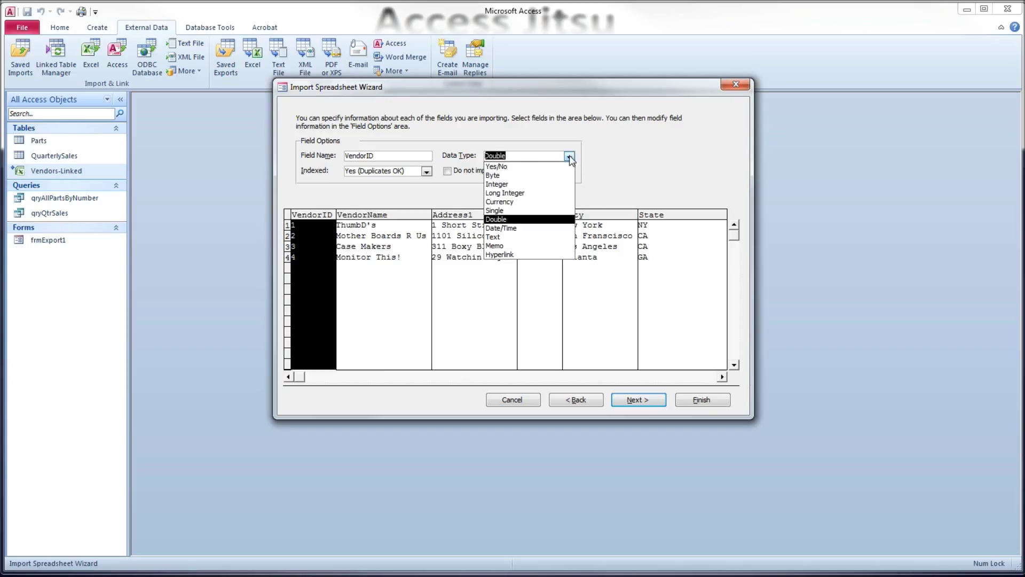
left_click(505, 192)
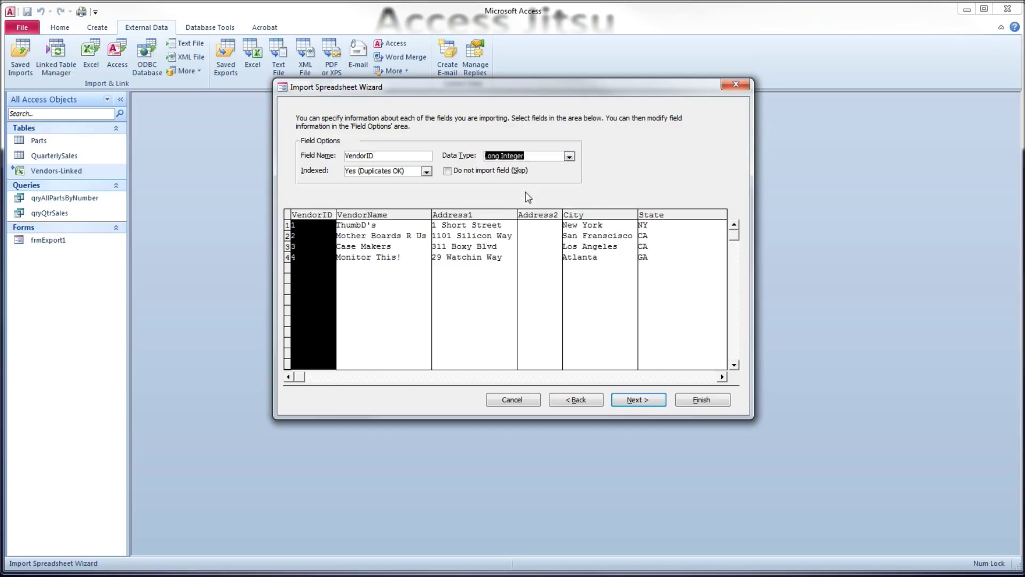
left_click(427, 172)
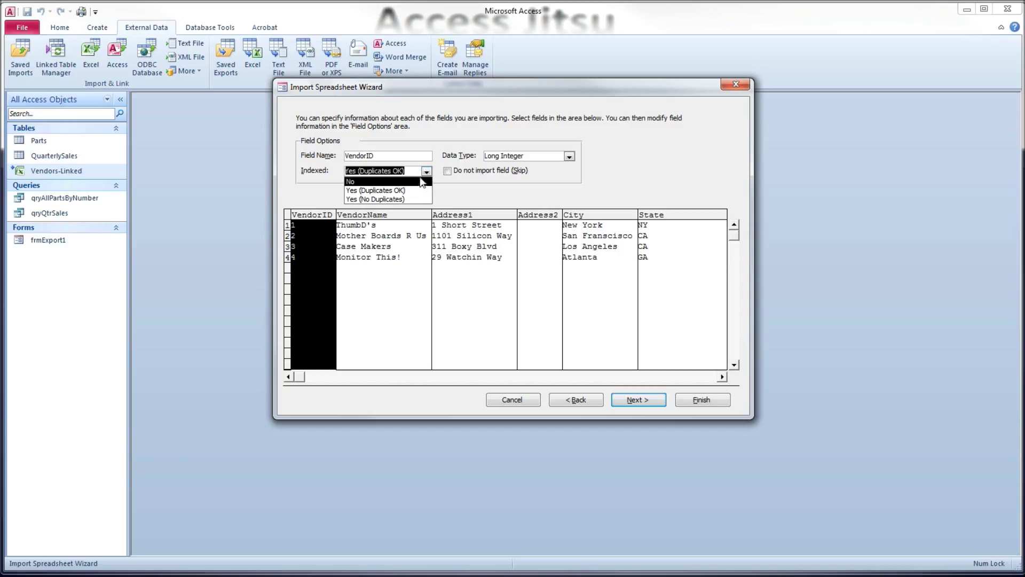
left_click(426, 171)
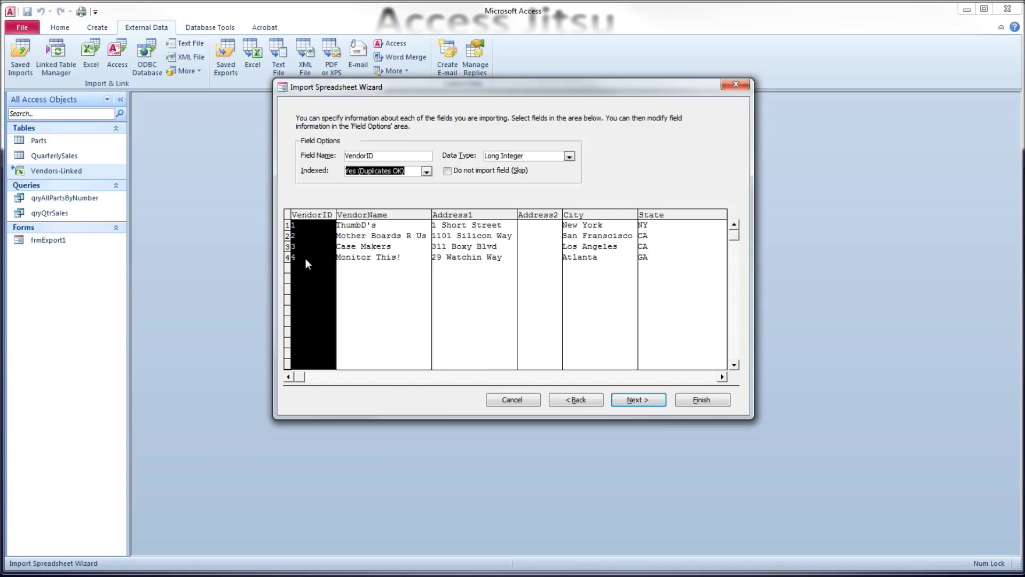
left_click(427, 171)
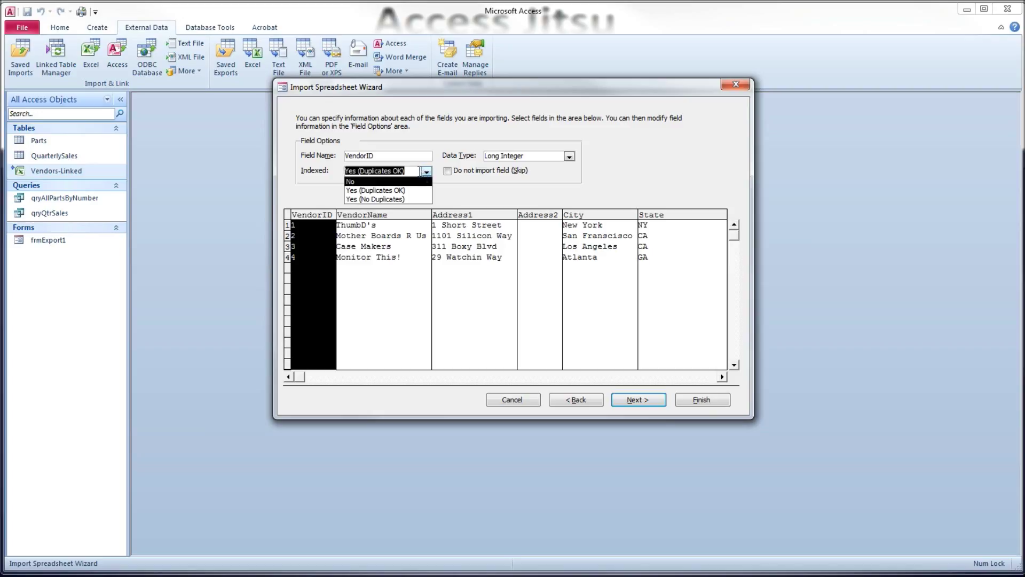
left_click(413, 171)
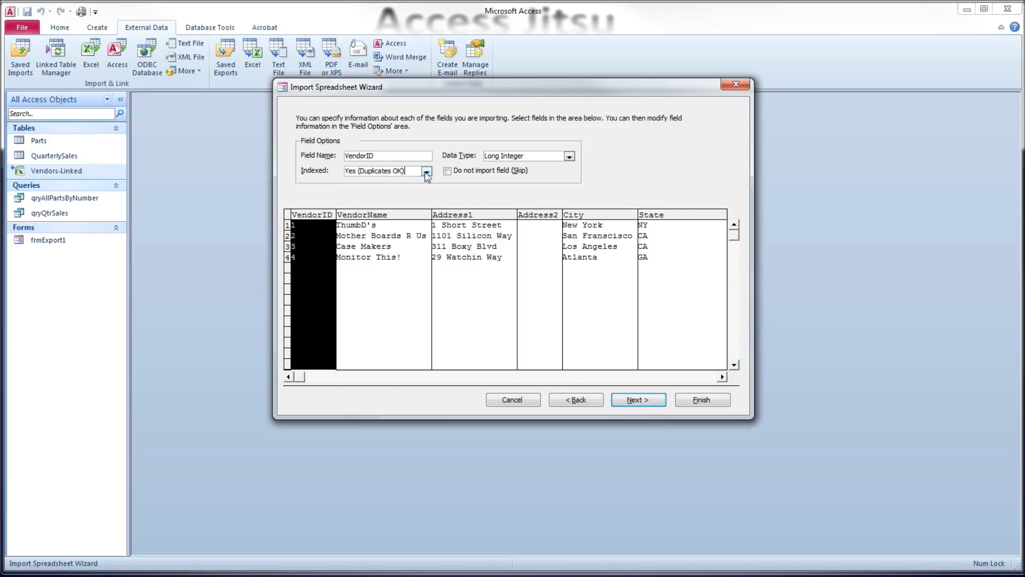
Step: Review the VendorName, Address1, Address2, City and State field options
left_click(375, 240)
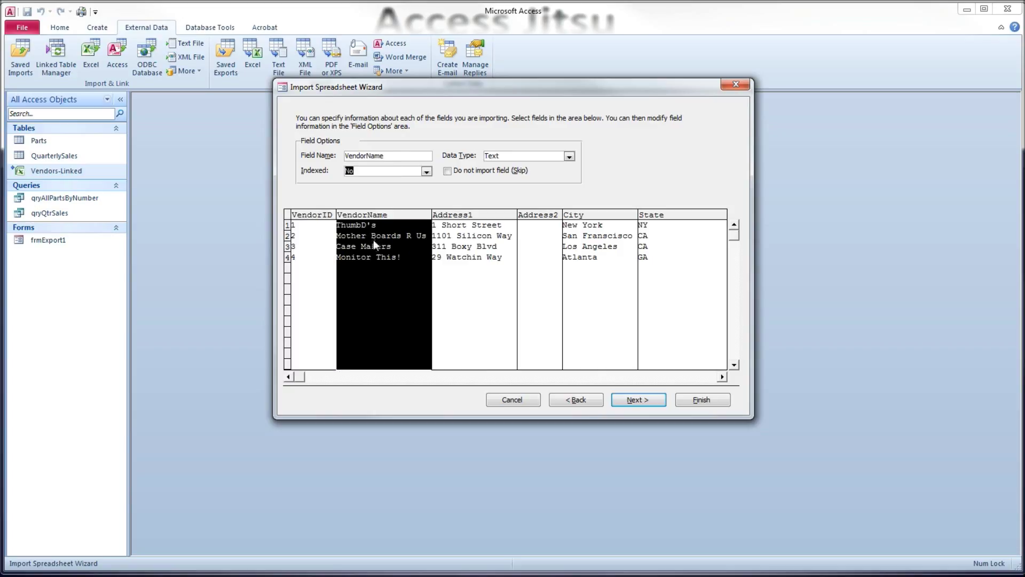
left_click(473, 245)
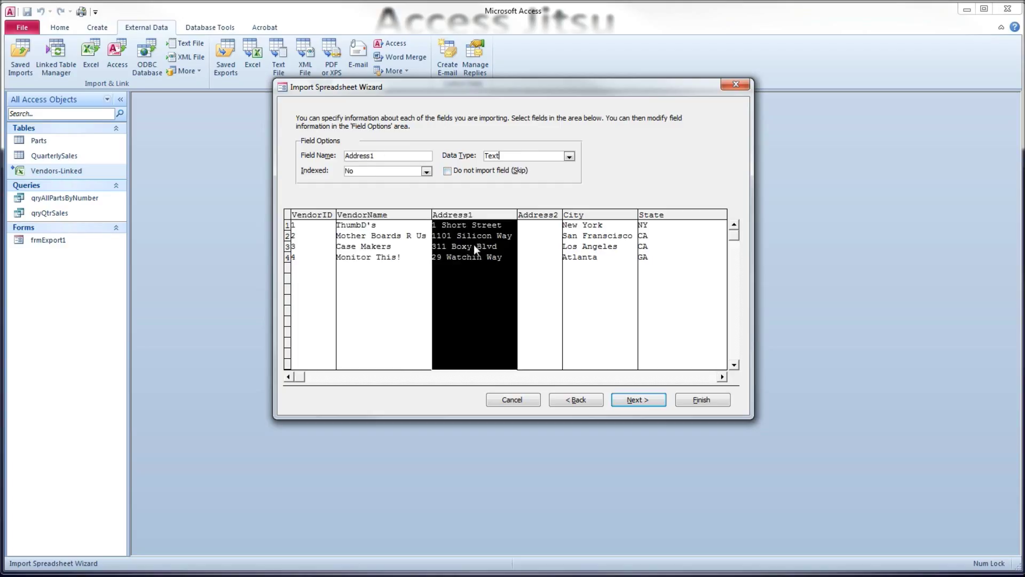
left_click(540, 244)
left_click(606, 267)
left_click(673, 267)
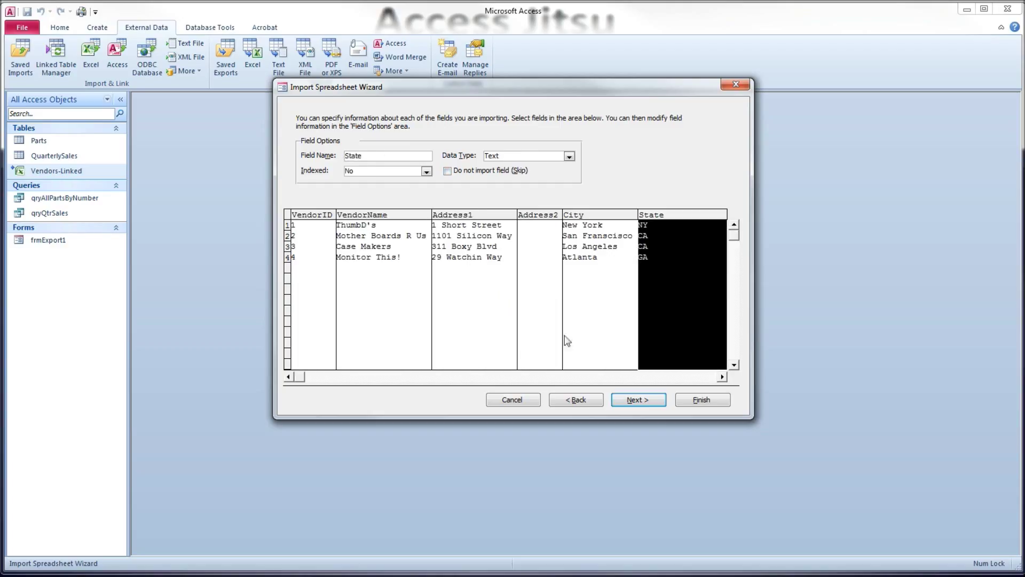
left_click(645, 401)
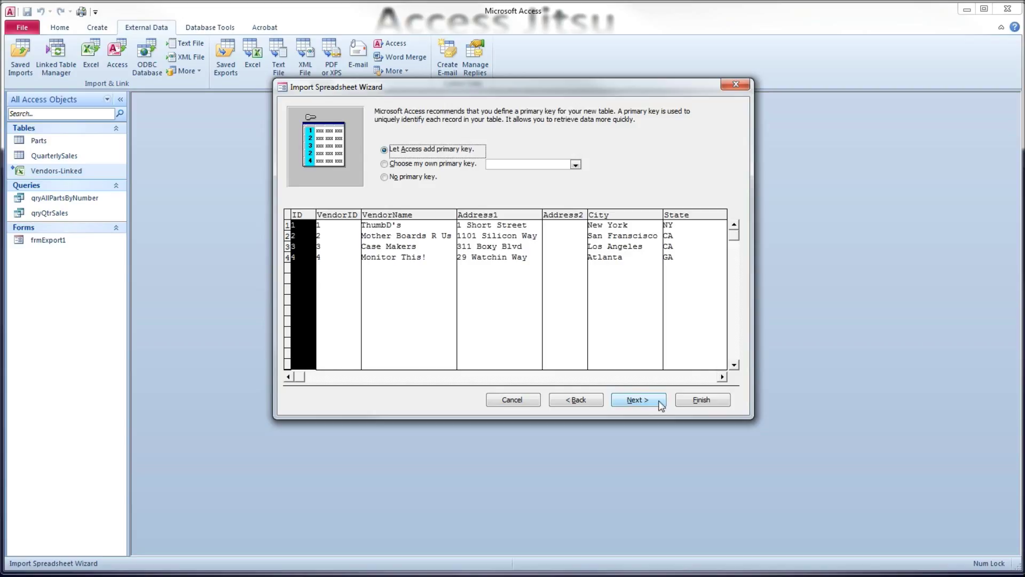
Step: Try VendorID as primary key, then revert to an Access-added ID key
left_click(384, 164)
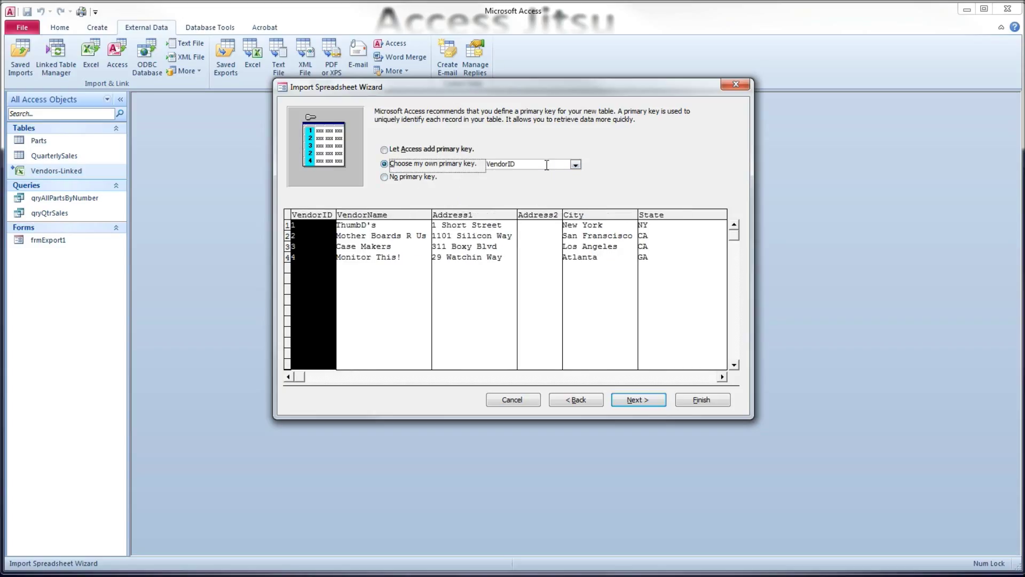
left_click(385, 150)
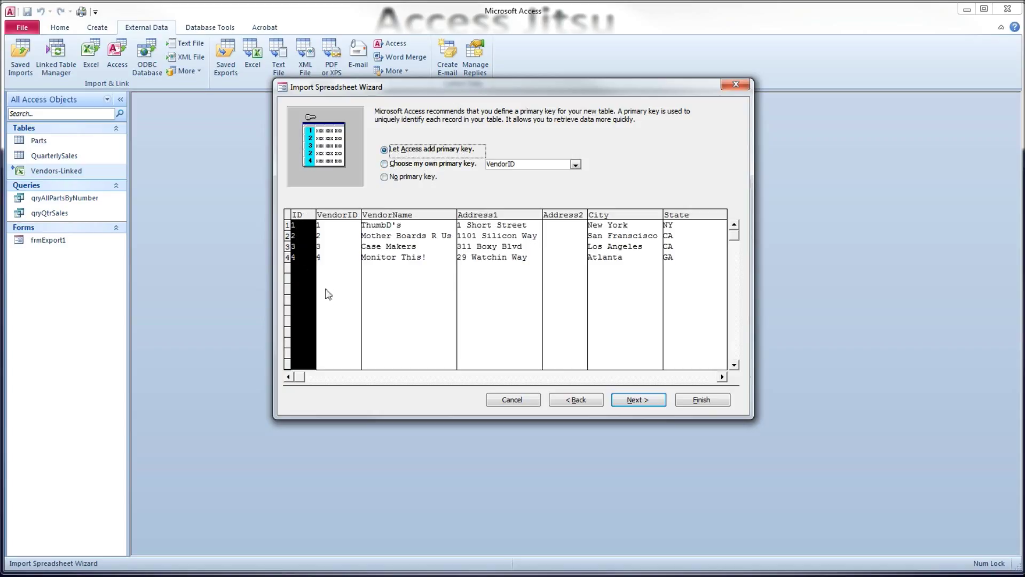
left_click(639, 399)
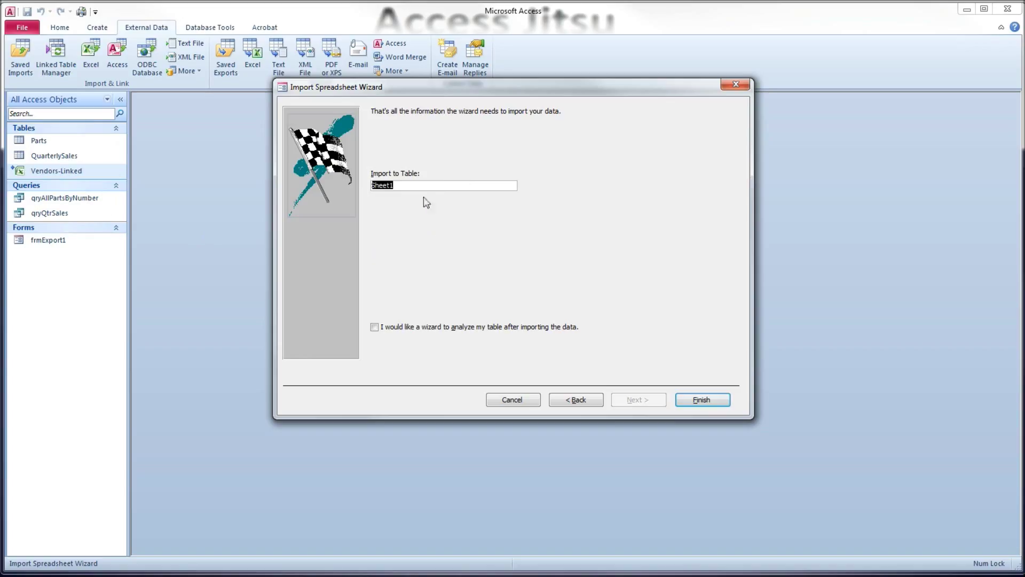
Step: Name the destination table Vendors-Imported and finish importing Vendors.xlsx
type("Vendors-Imported")
left_click(700, 399)
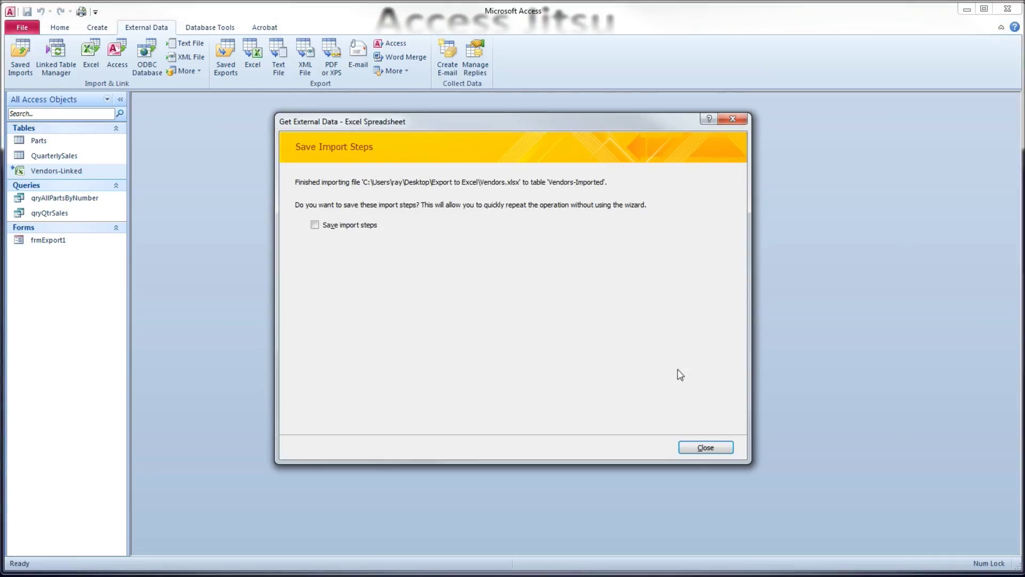
left_click_drag(510, 125, 520, 122)
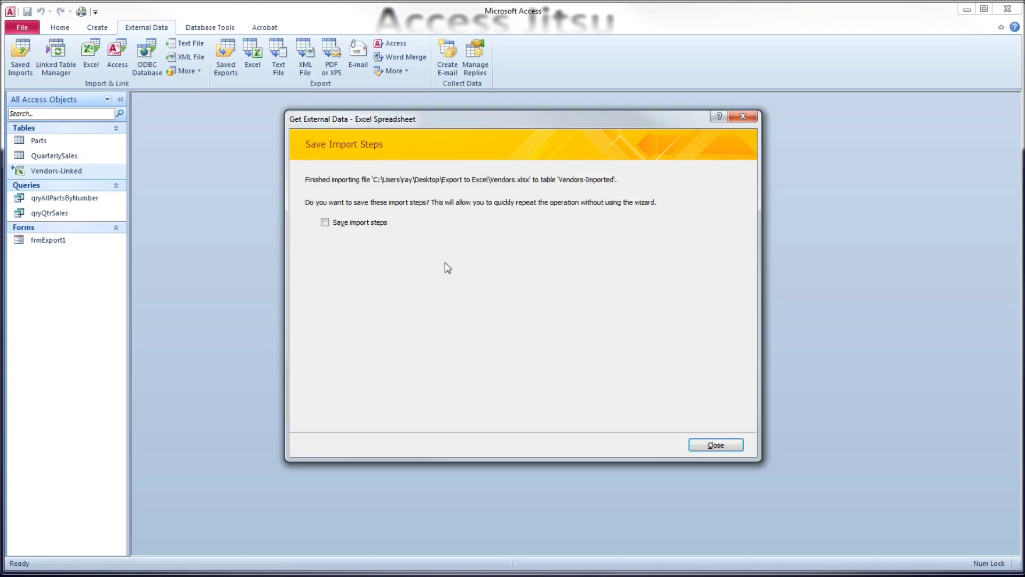
Step: Save the import steps under the name Import-Vendors-Reload
left_click(325, 222)
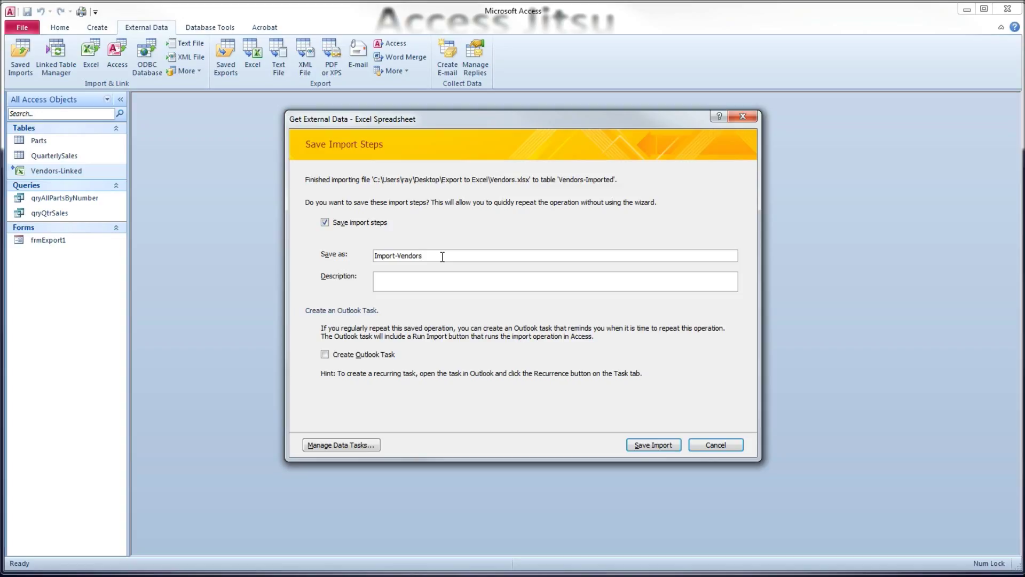
type("-Reload")
left_click(653, 445)
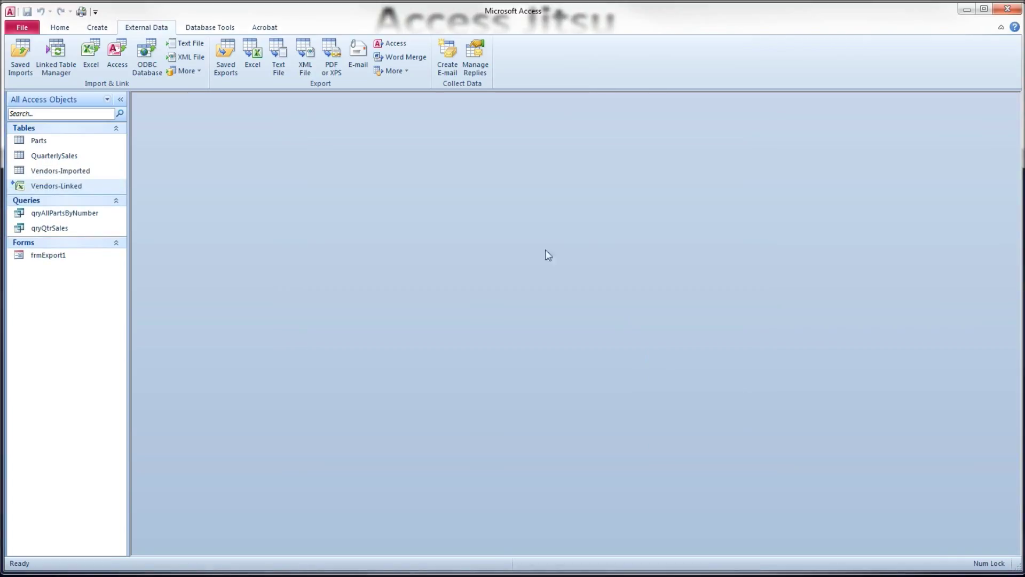
Step: Open Vendors-Imported, widen the Address1 and VendorName columns to read the four vendors, then close it
left_click(104, 171)
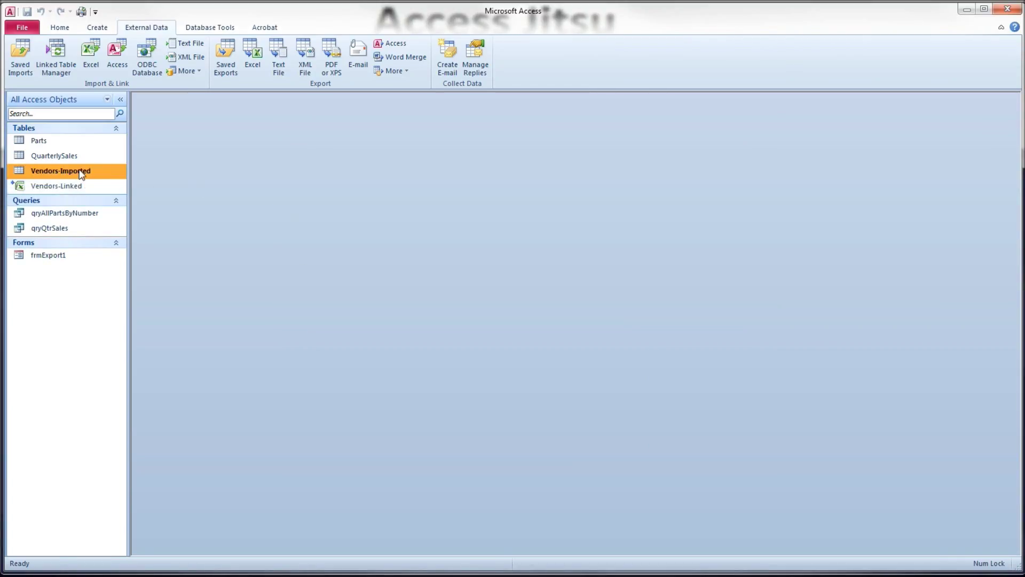
double_click(81, 171)
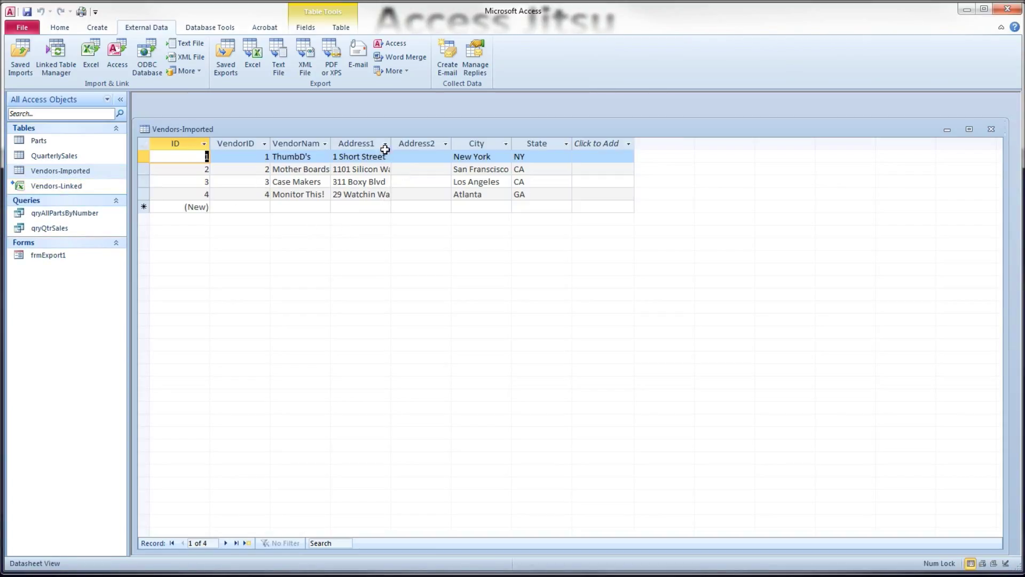
left_click_drag(391, 143, 441, 143)
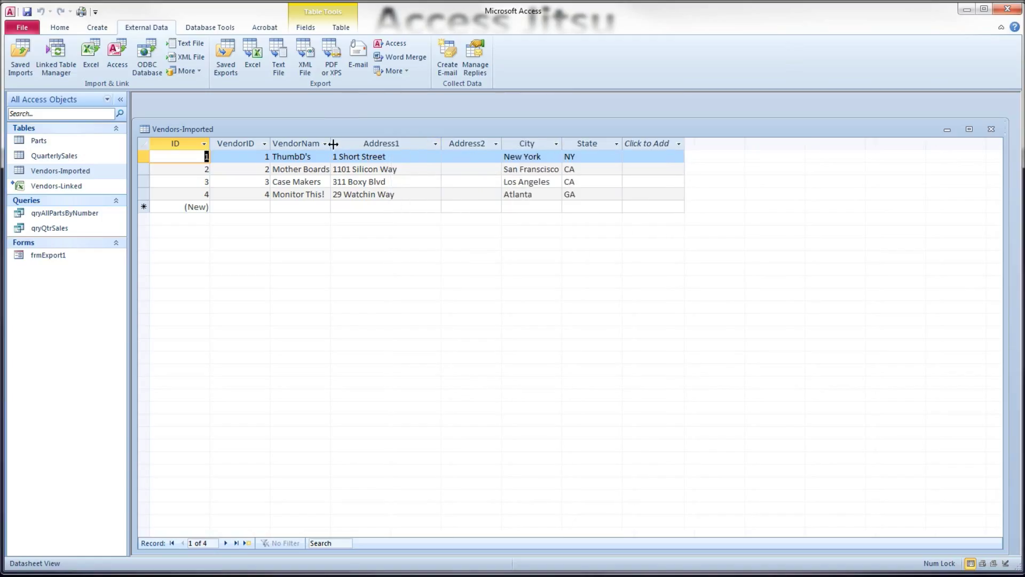
left_click_drag(333, 143, 374, 143)
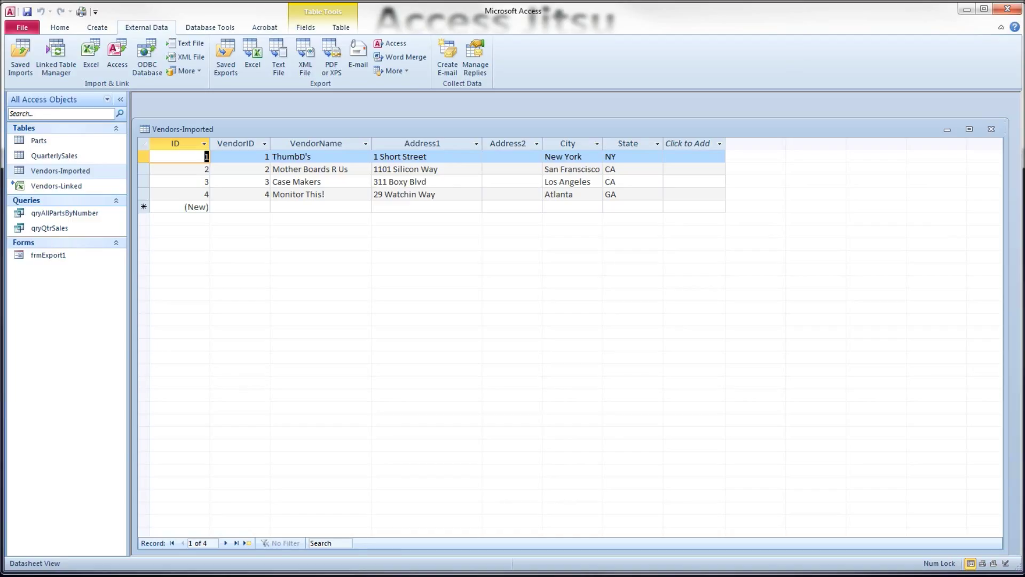
left_click(348, 194)
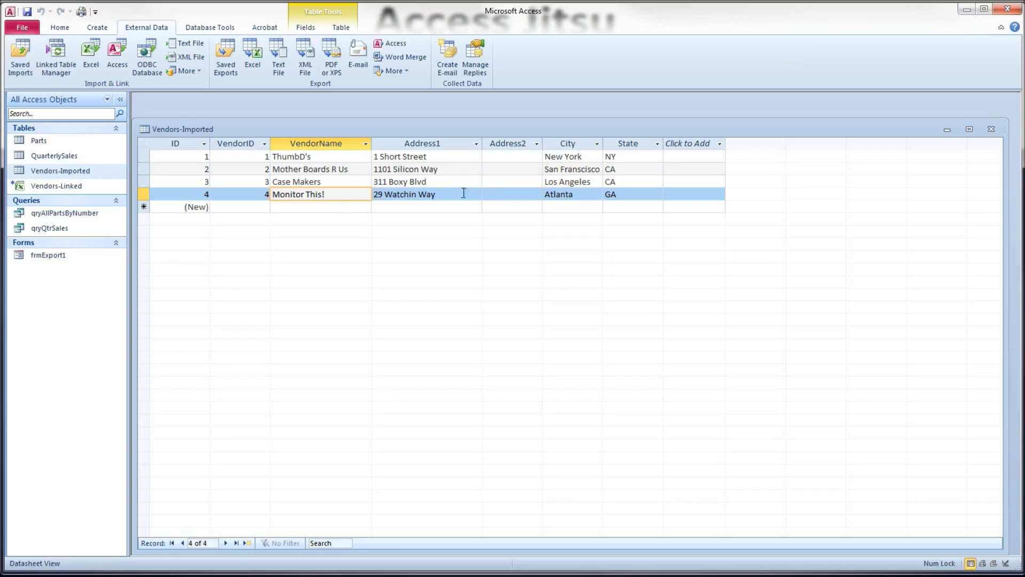
left_click(991, 129)
left_click(508, 340)
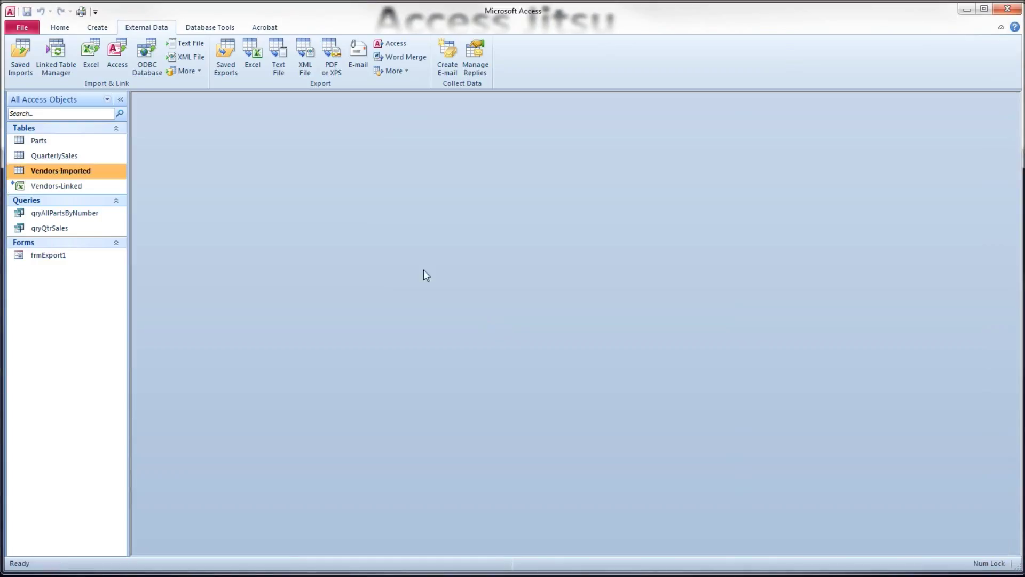
Step: Start a new Excel import with Vendors.xlsx as the source file
left_click(89, 64)
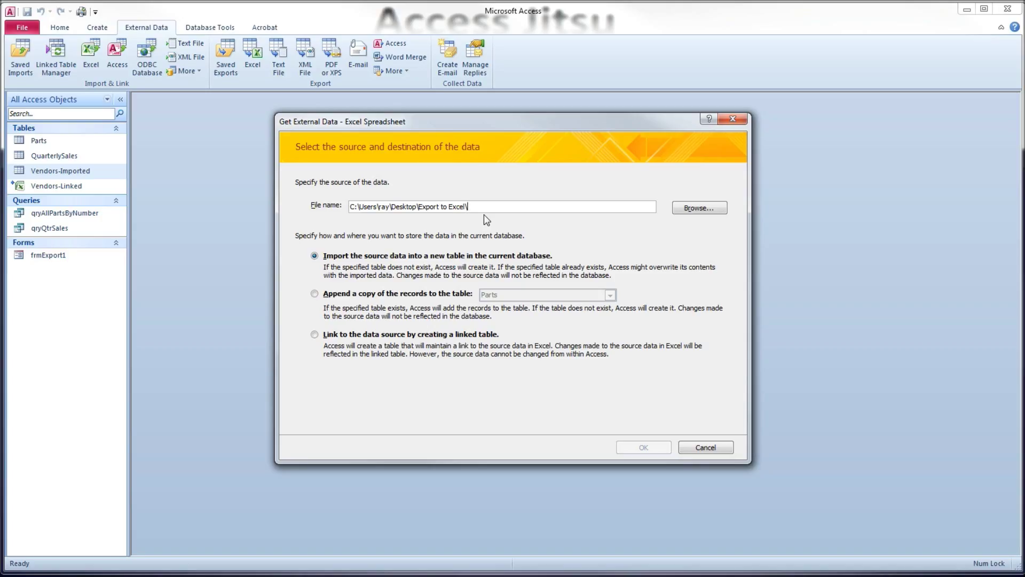
left_click(691, 210)
left_click(562, 279)
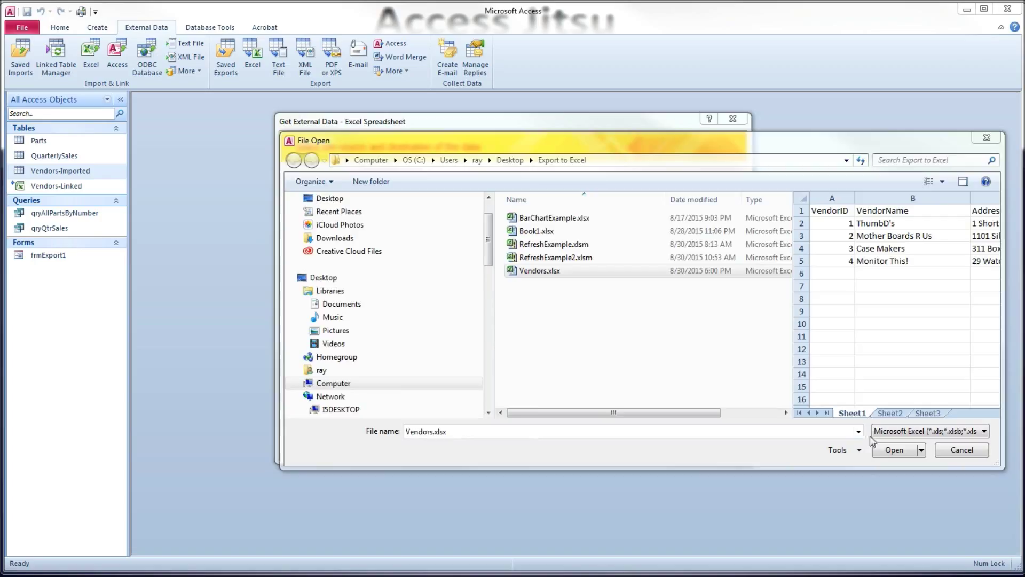
left_click(890, 452)
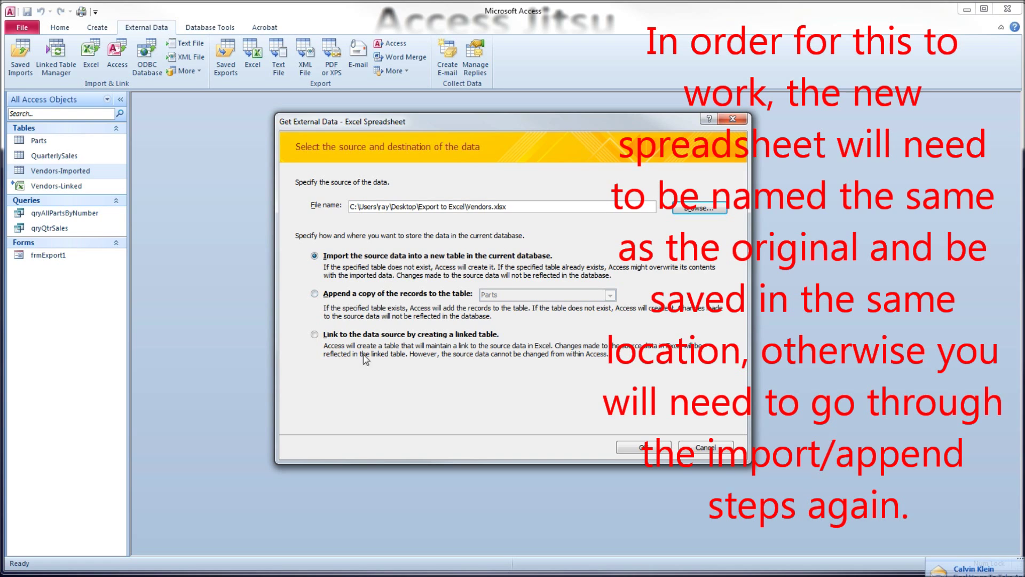
Step: Append a copy of the Sheet1 records to the existing Vendors-Imported table and finish
left_click(314, 294)
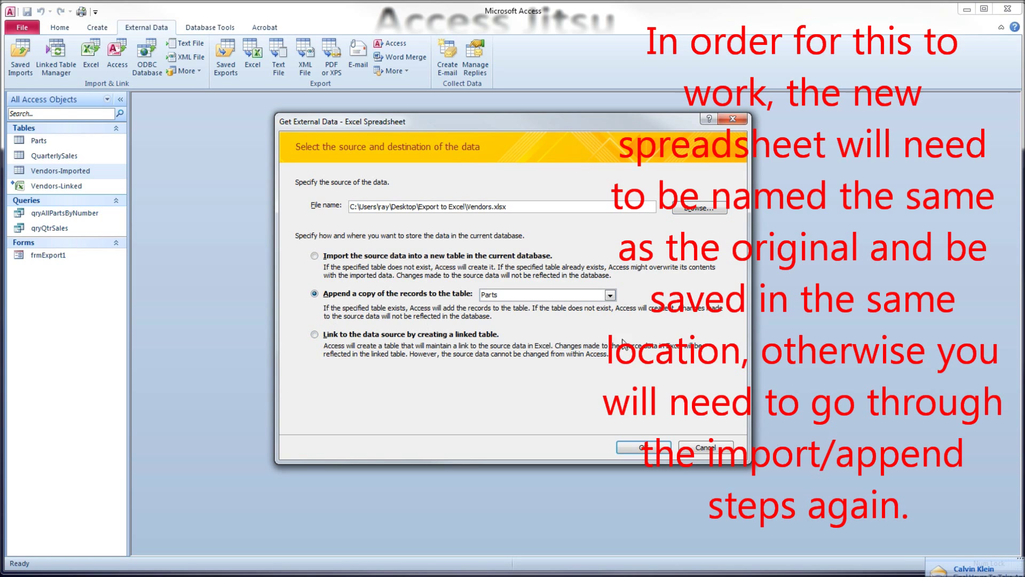
left_click(610, 295)
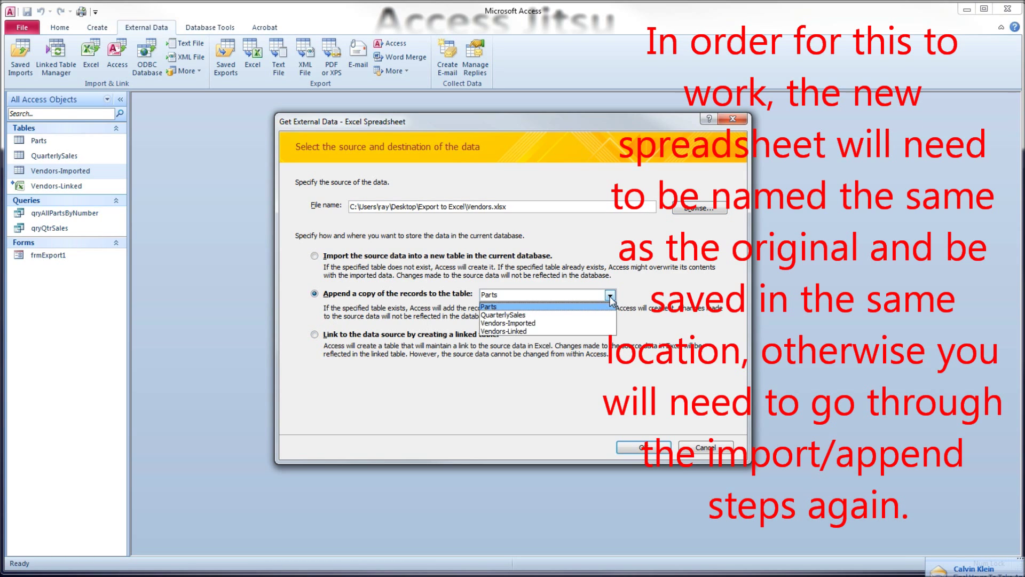
left_click(542, 323)
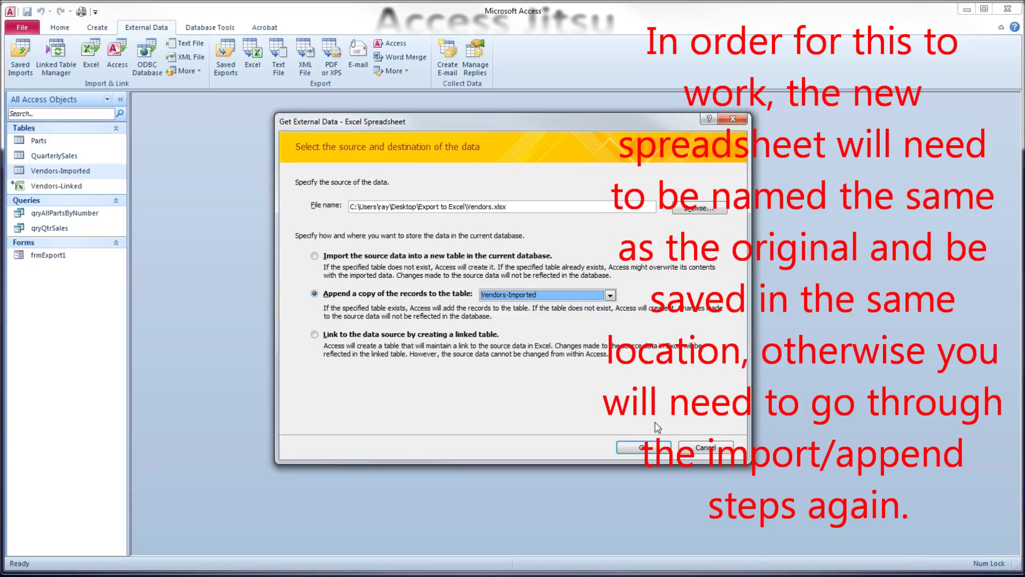
left_click(643, 447)
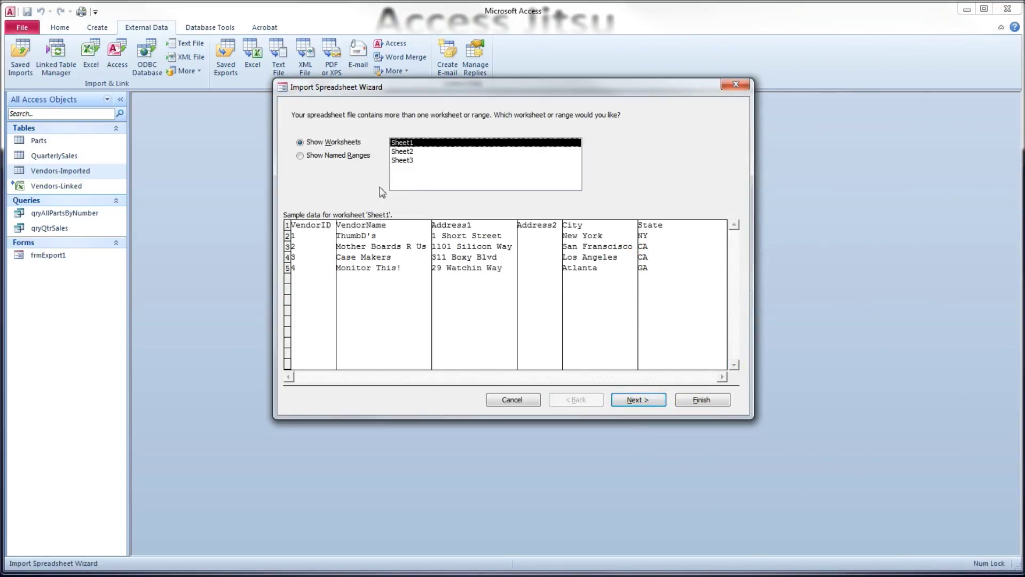
left_click(639, 400)
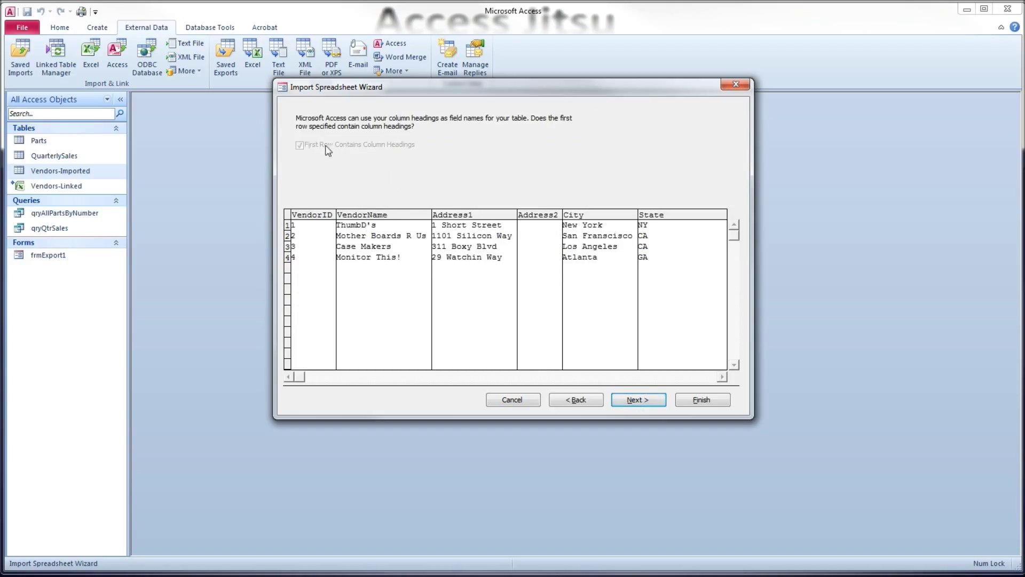
left_click(637, 401)
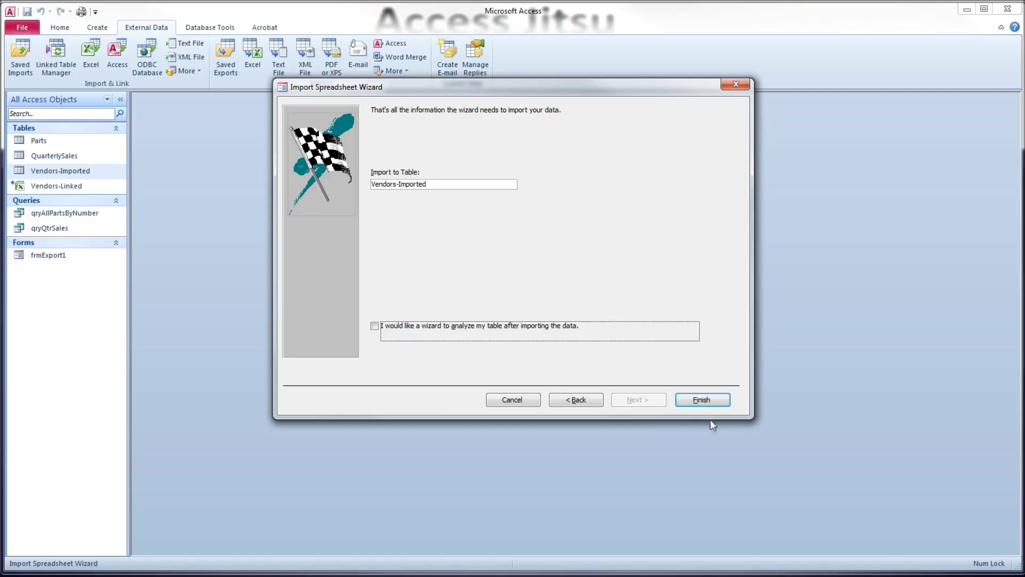
left_click(703, 400)
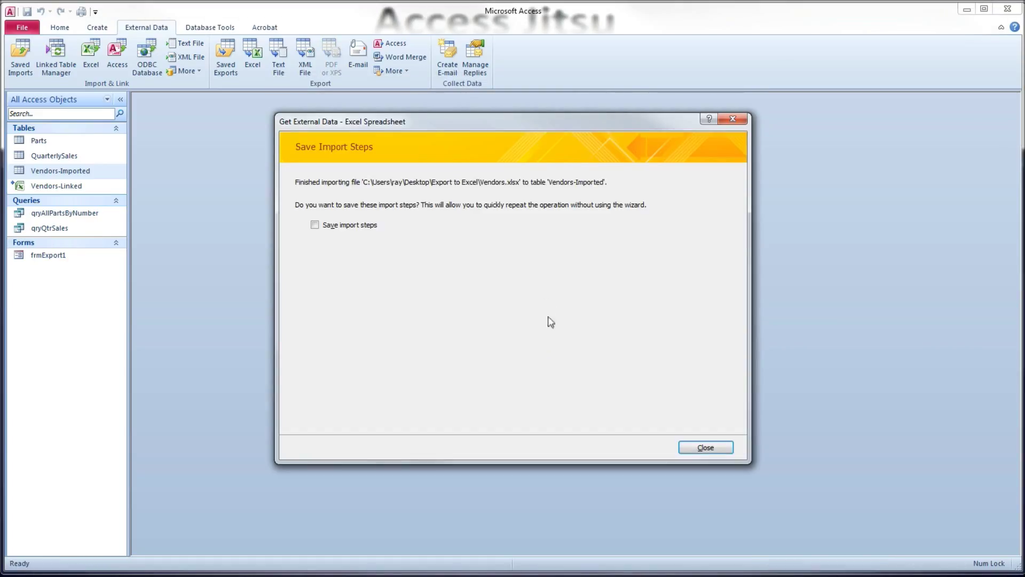
Step: Save the append steps as Import-Vendors-Append2, renaming after the duplicate-name warning
left_click(315, 226)
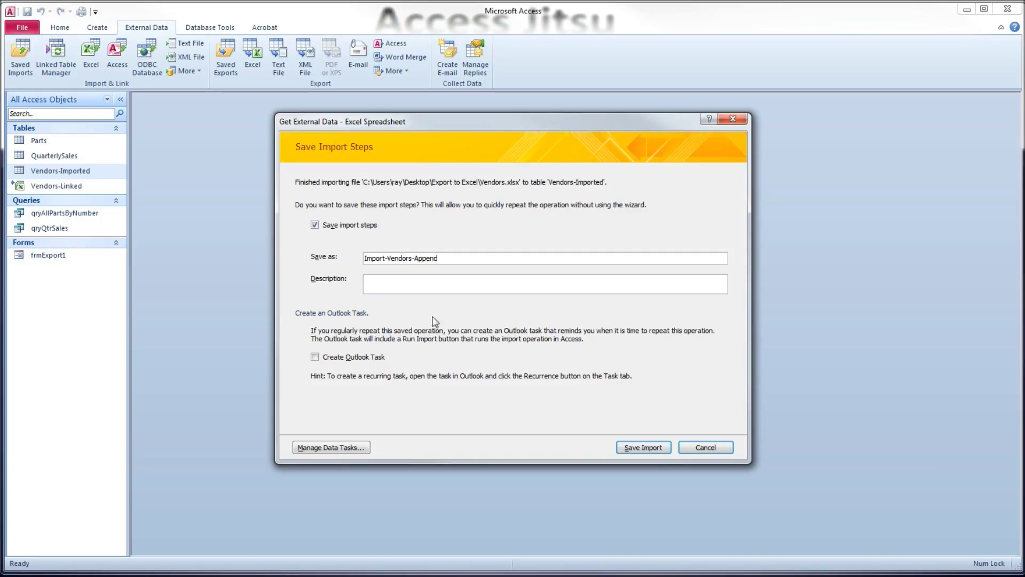
left_click(641, 449)
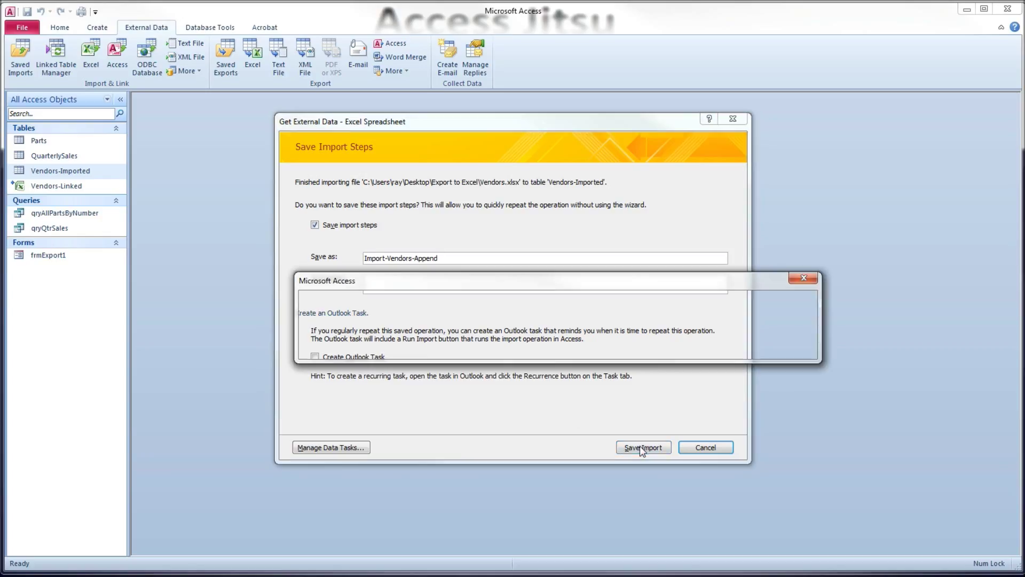
left_click(557, 331)
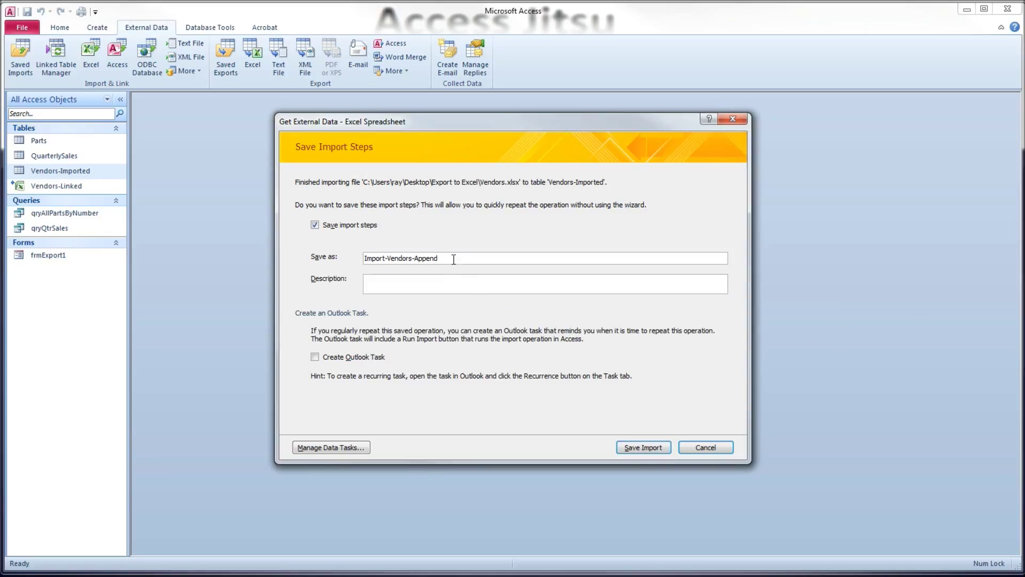
type("2")
left_click(641, 448)
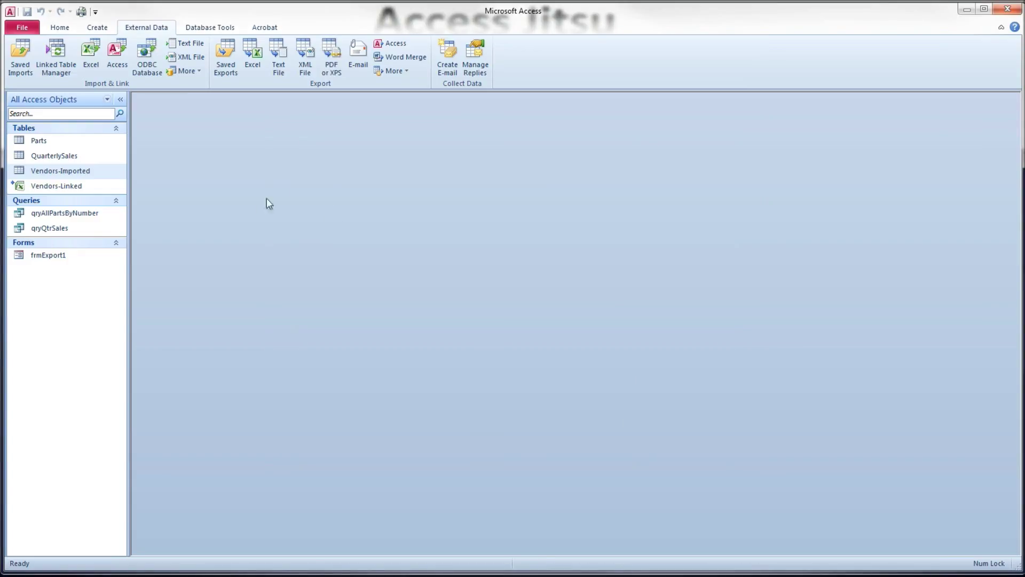
double_click(107, 175)
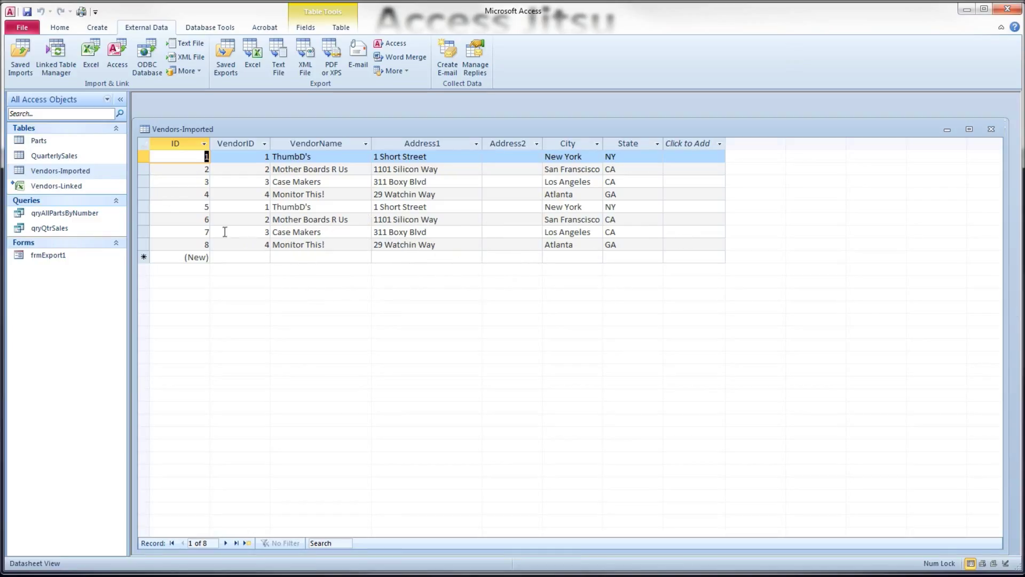
left_click_drag(145, 206, 143, 244)
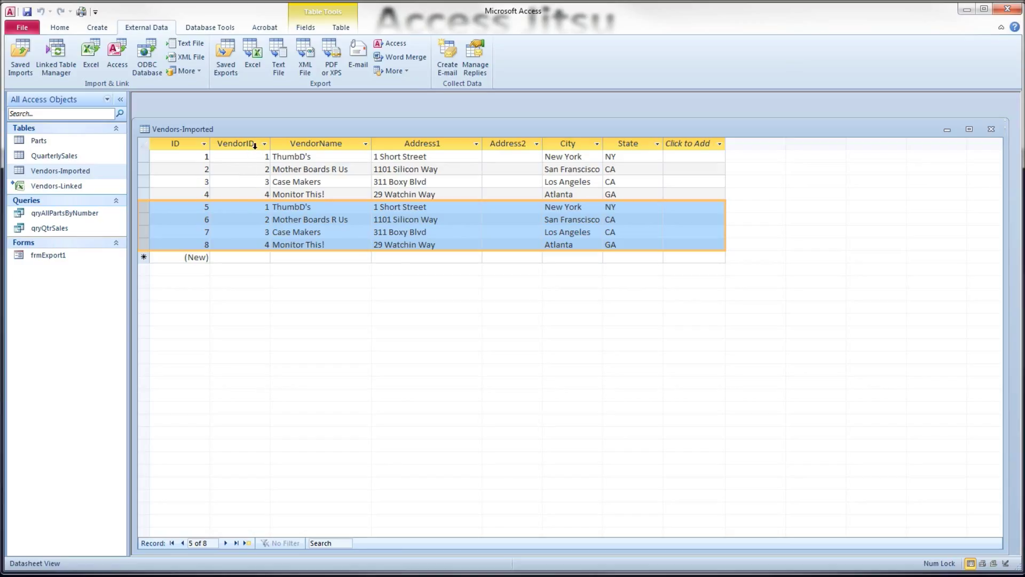
left_click(252, 207)
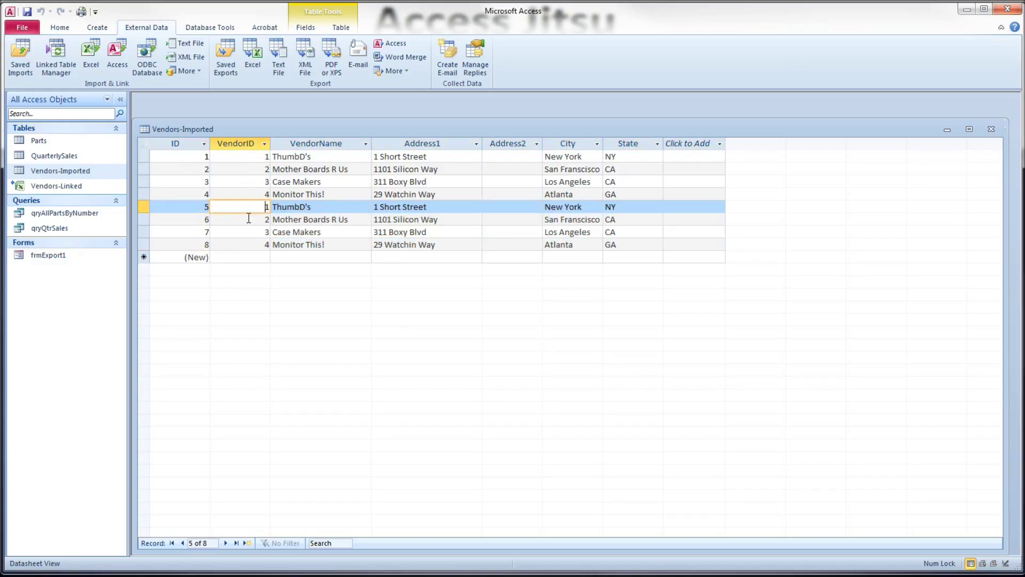
left_click(249, 224)
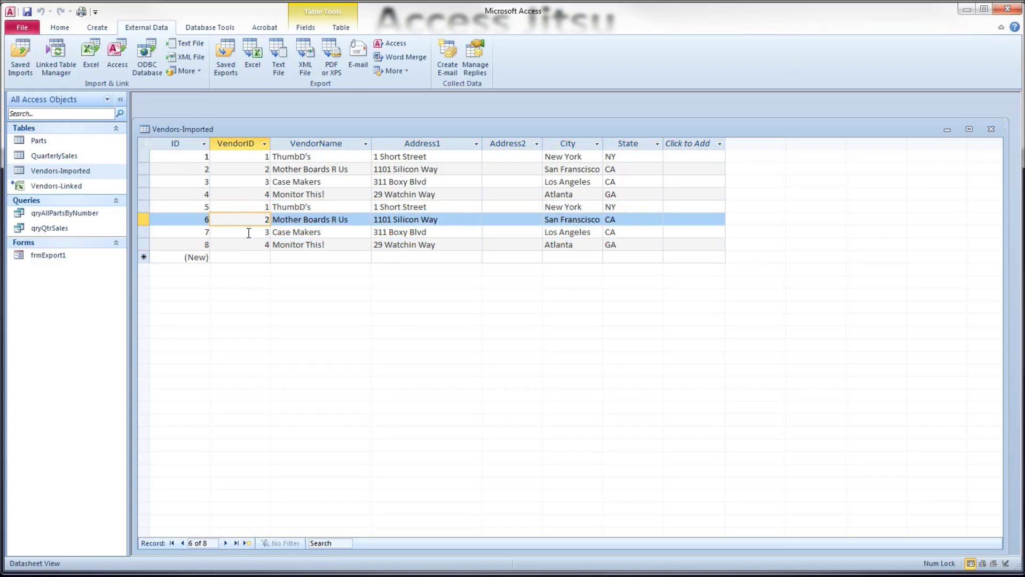
left_click(250, 230)
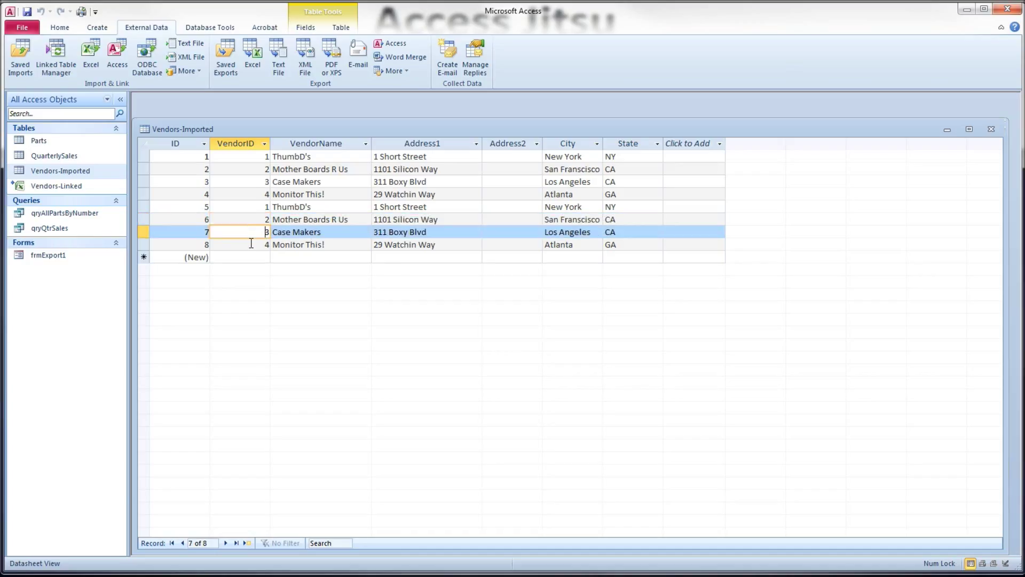
left_click(251, 241)
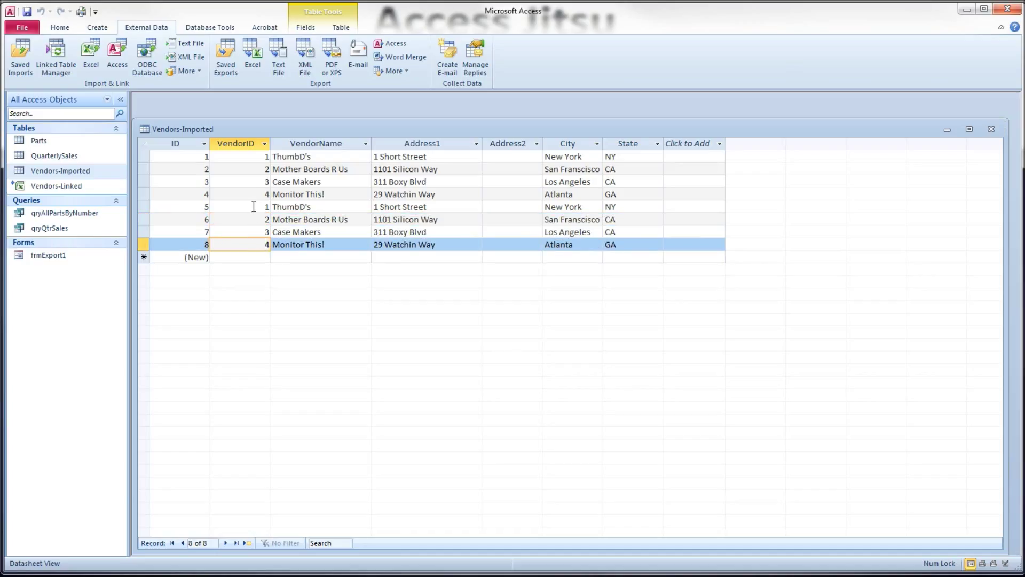
left_click(201, 144)
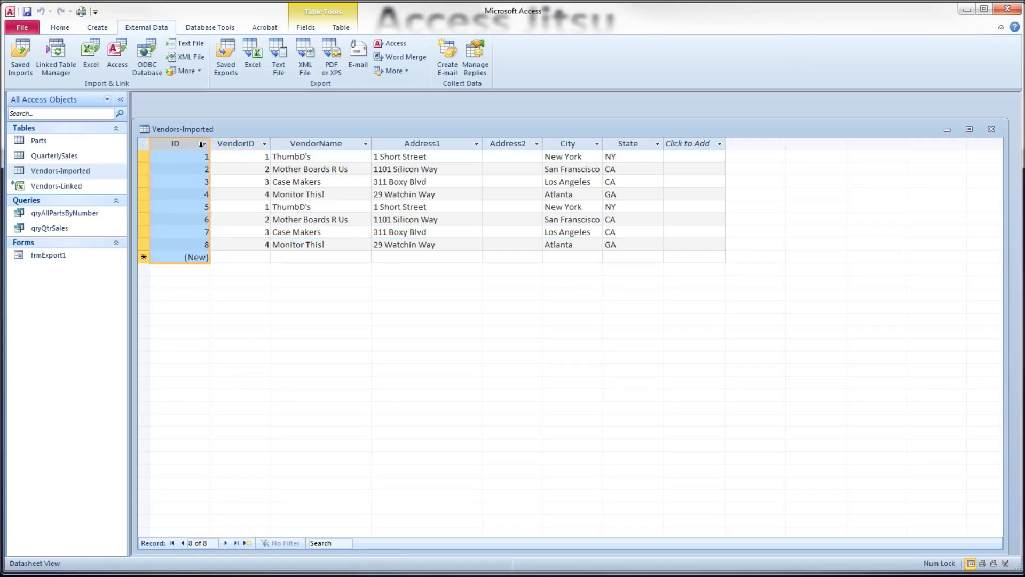
left_click_drag(201, 145, 228, 145)
left_click(183, 155)
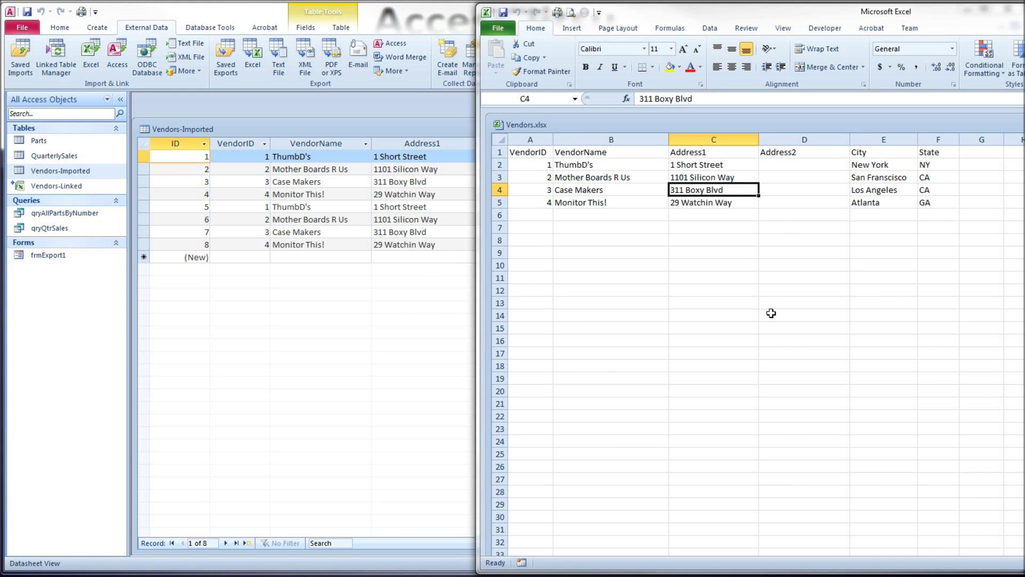
left_click_drag(920, 11, 758, 15)
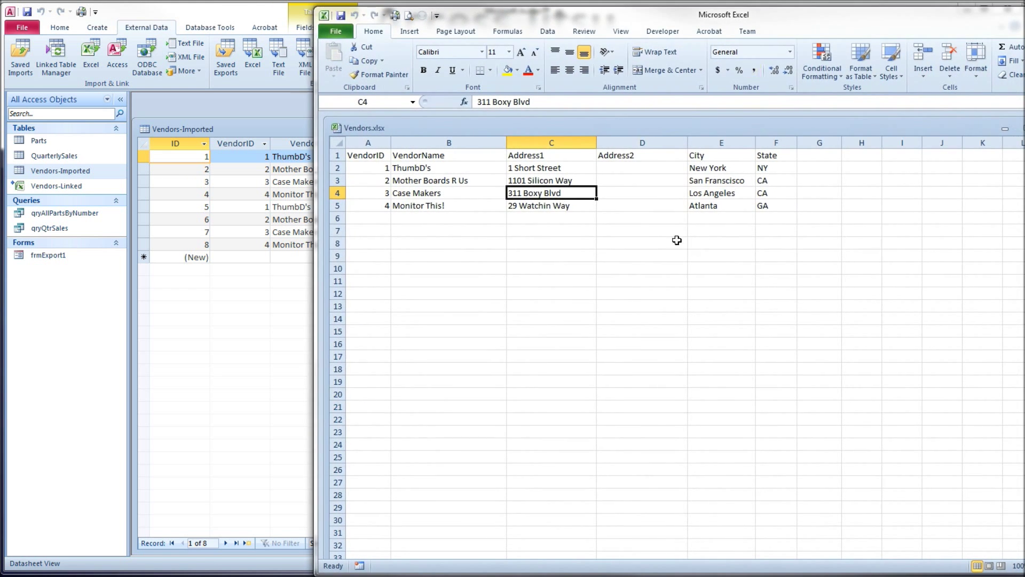
double_click(517, 206)
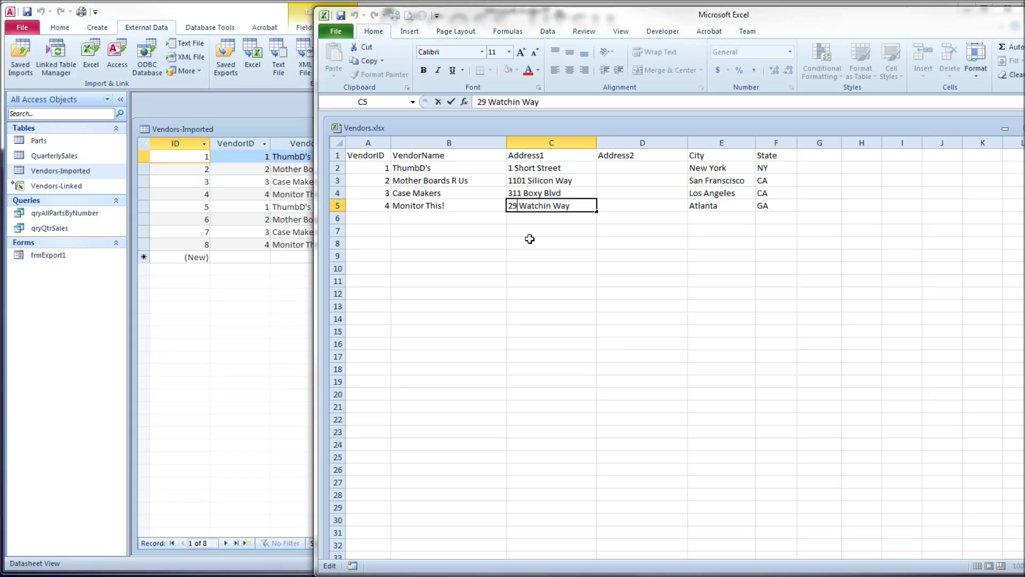
type("3")
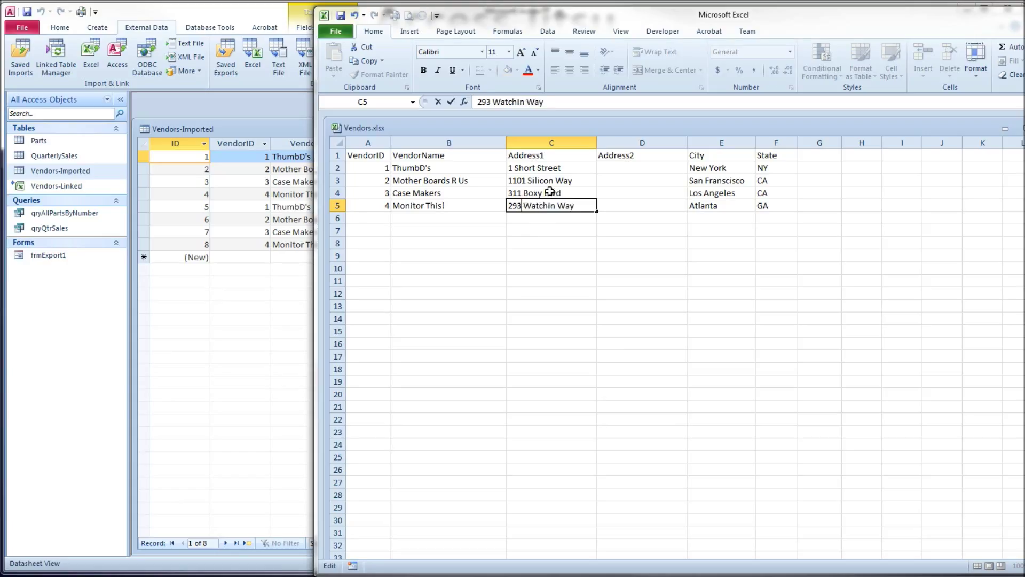
left_click(550, 192)
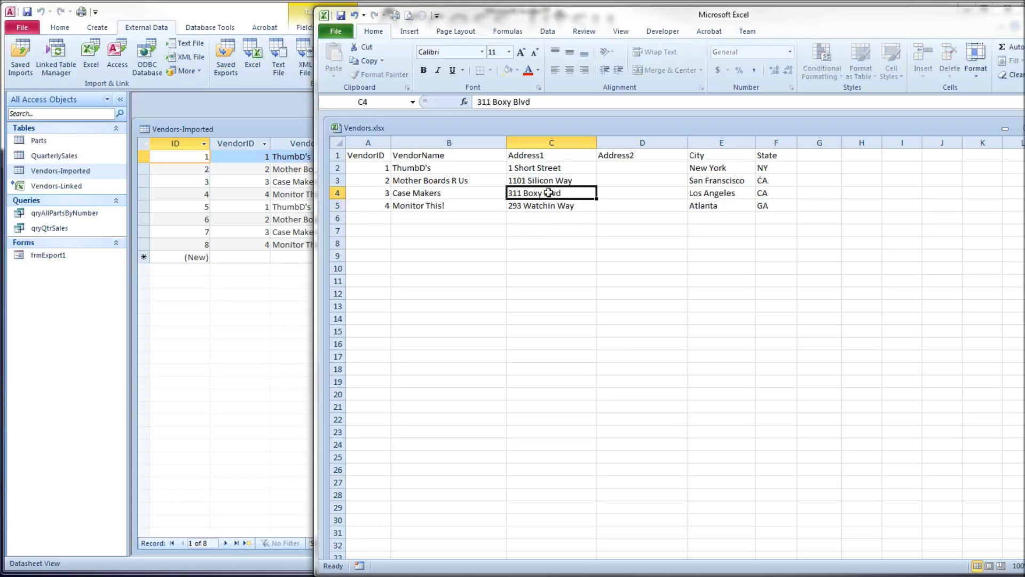
left_click(342, 17)
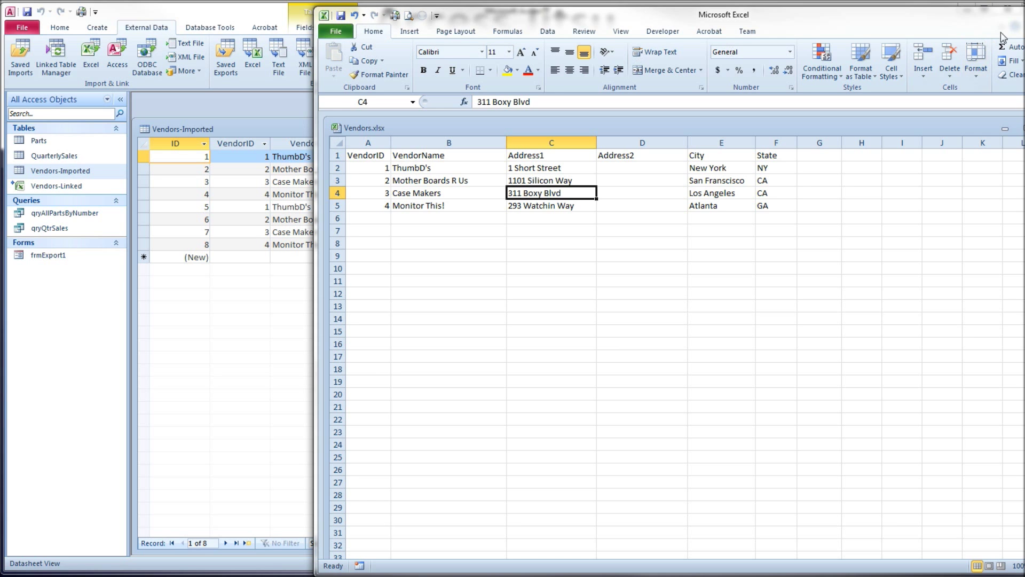
left_click(1008, 9)
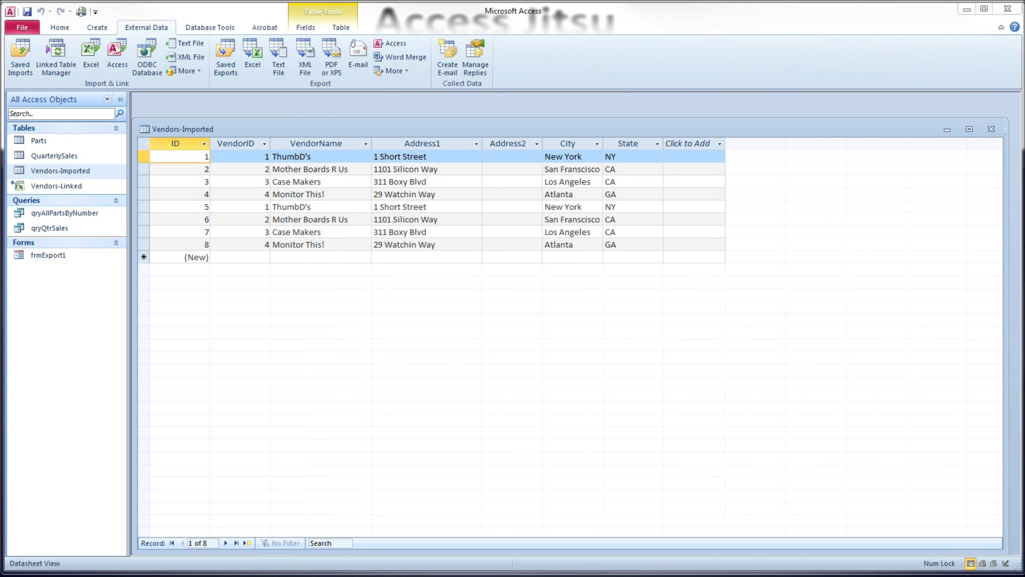
double_click(62, 187)
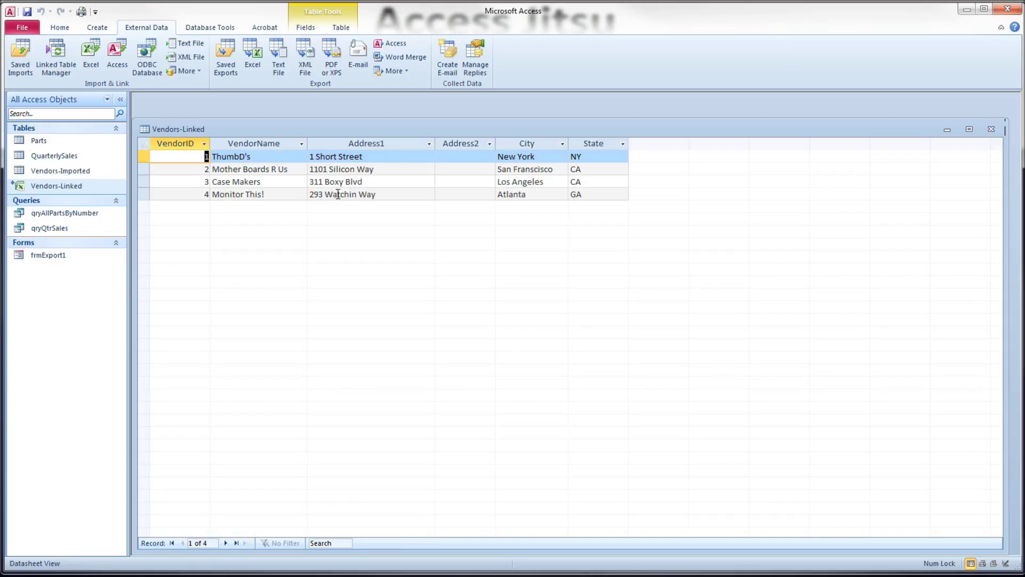
left_click(991, 131)
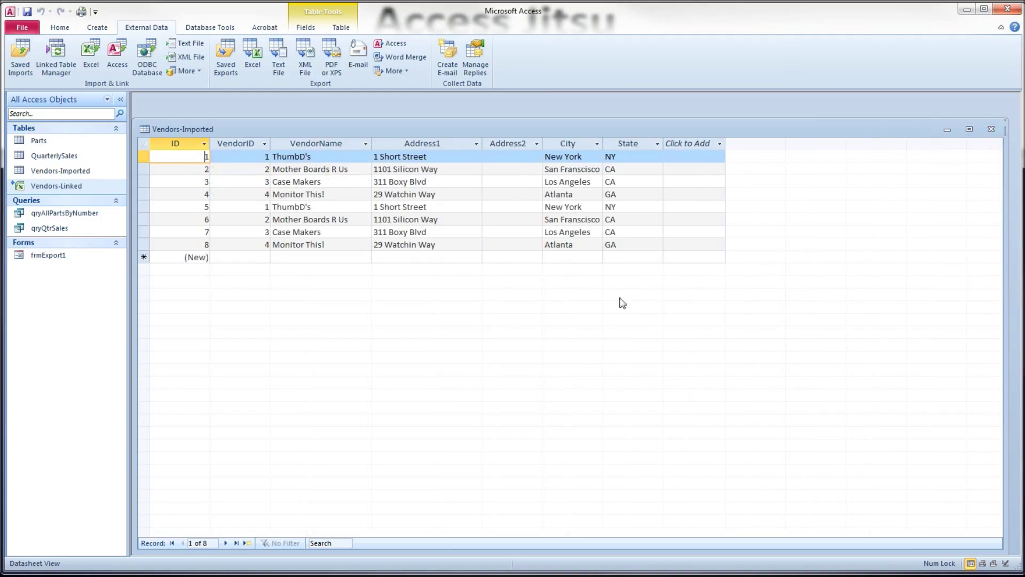
left_click(990, 131)
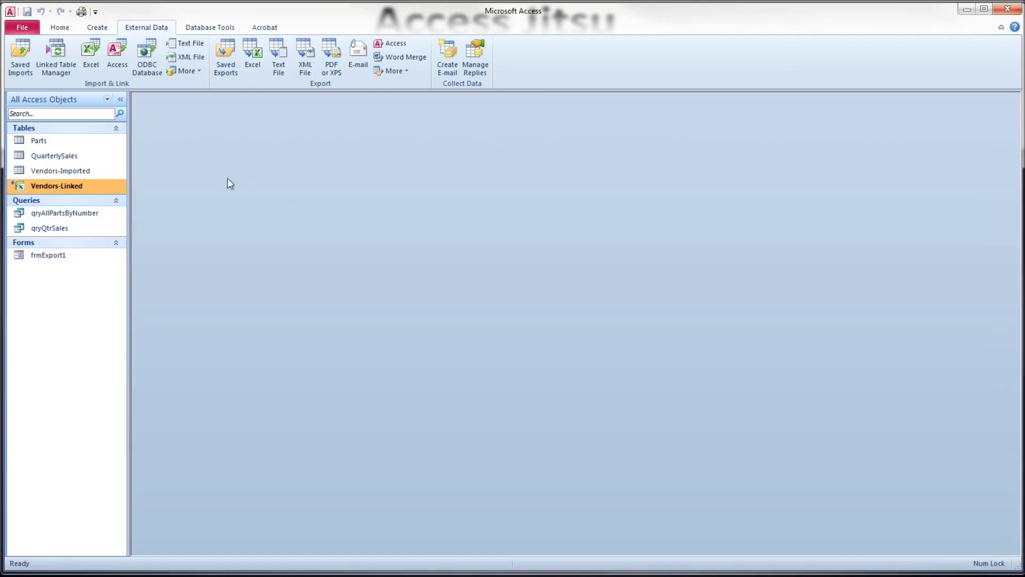
double_click(98, 170)
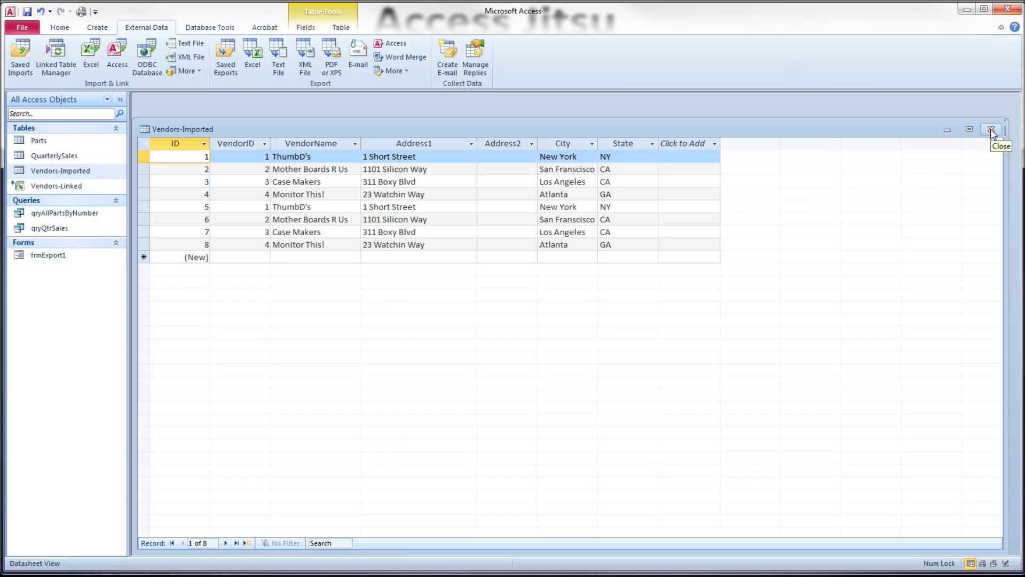
left_click(991, 130)
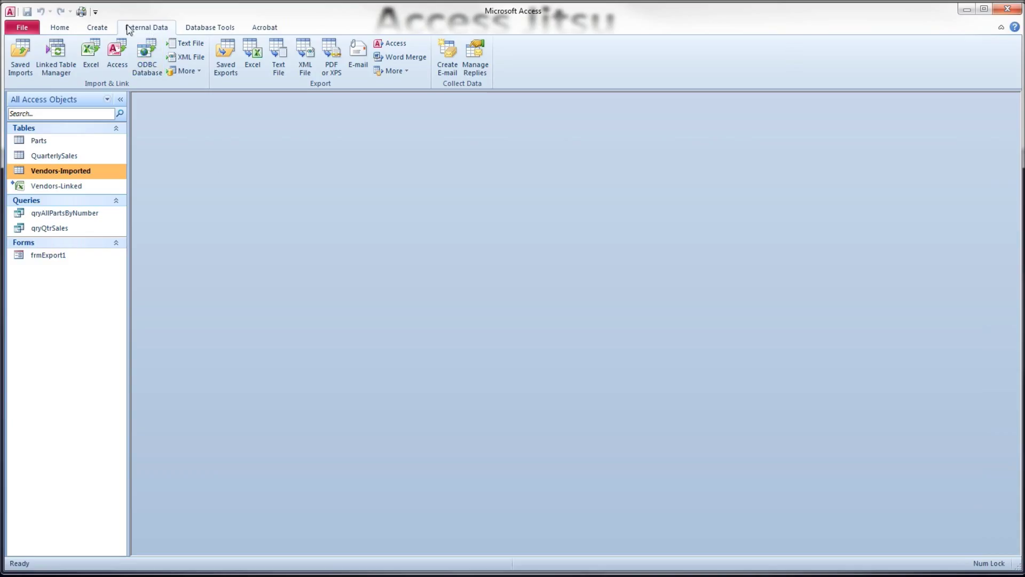
left_click(21, 59)
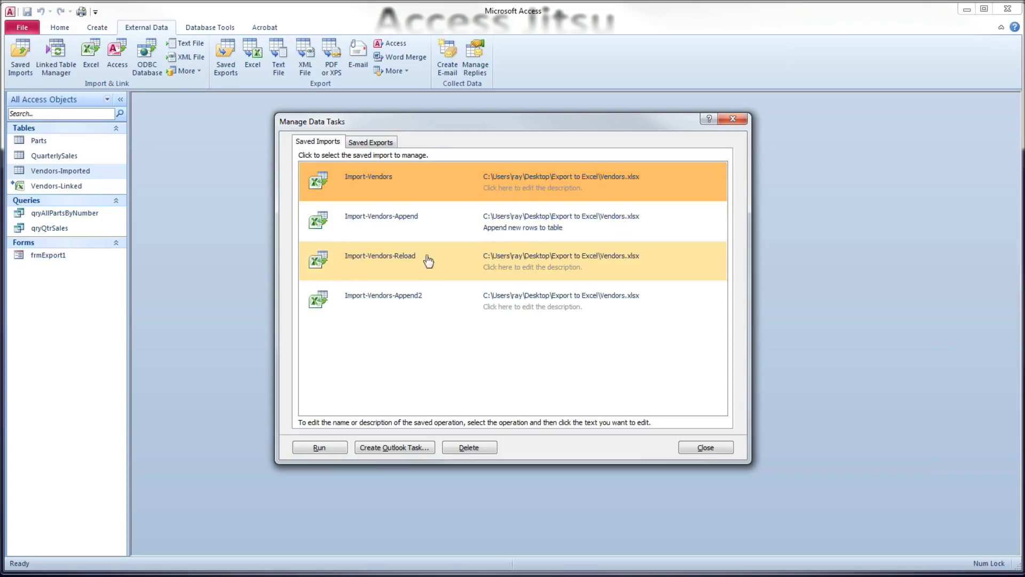
left_click(694, 265)
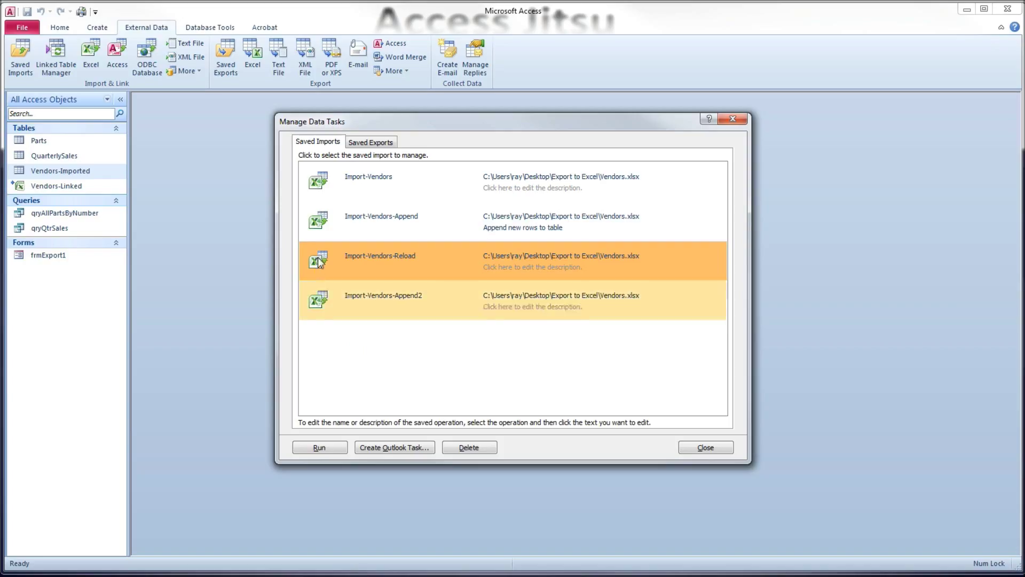
left_click(319, 449)
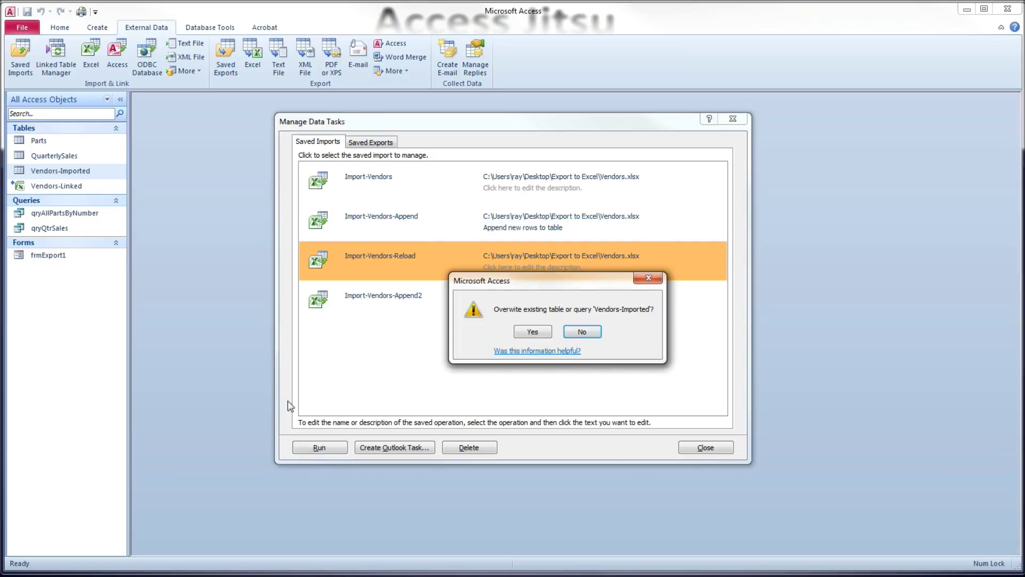
left_click(536, 333)
left_click(566, 332)
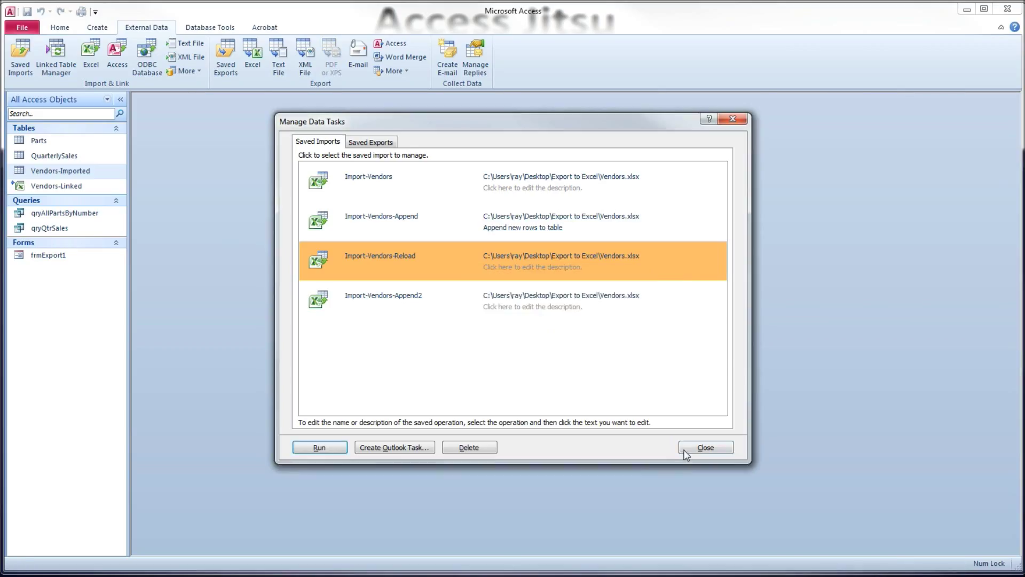
left_click(686, 451)
double_click(109, 172)
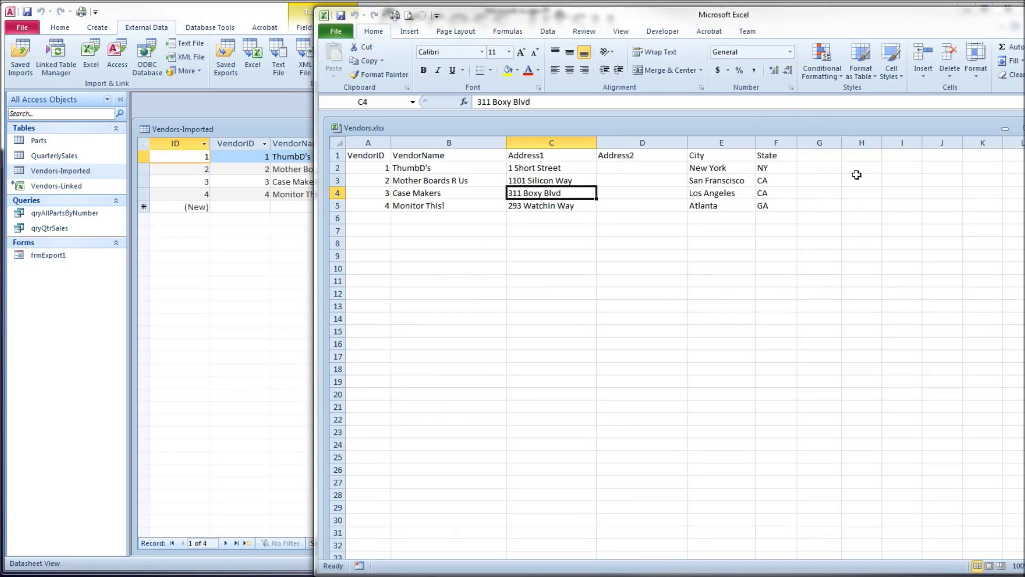
Step: Check cell C5, close Excel and the Vendors-Imported table, and open Saved Imports
left_click(529, 205)
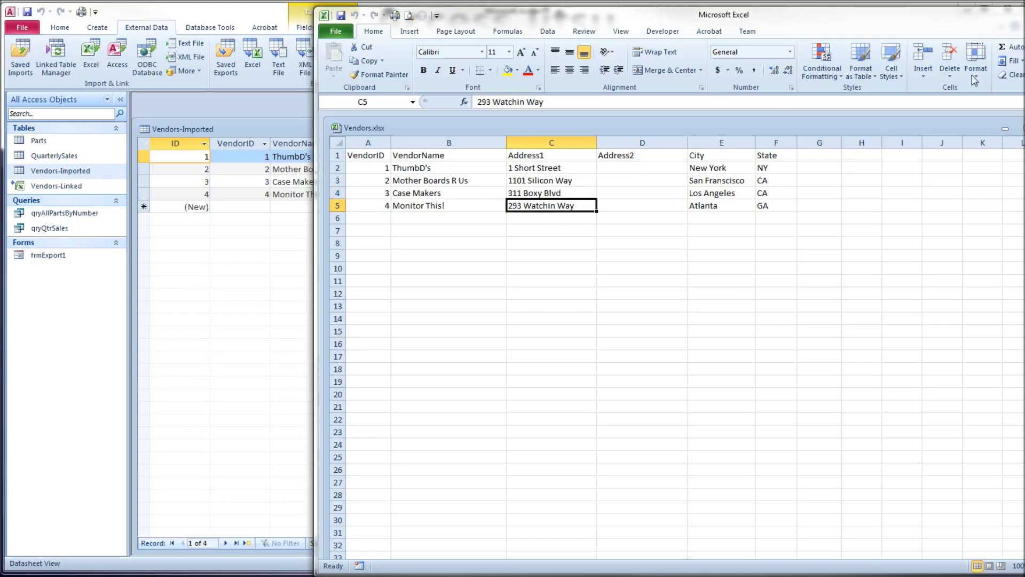
key("alt+F4")
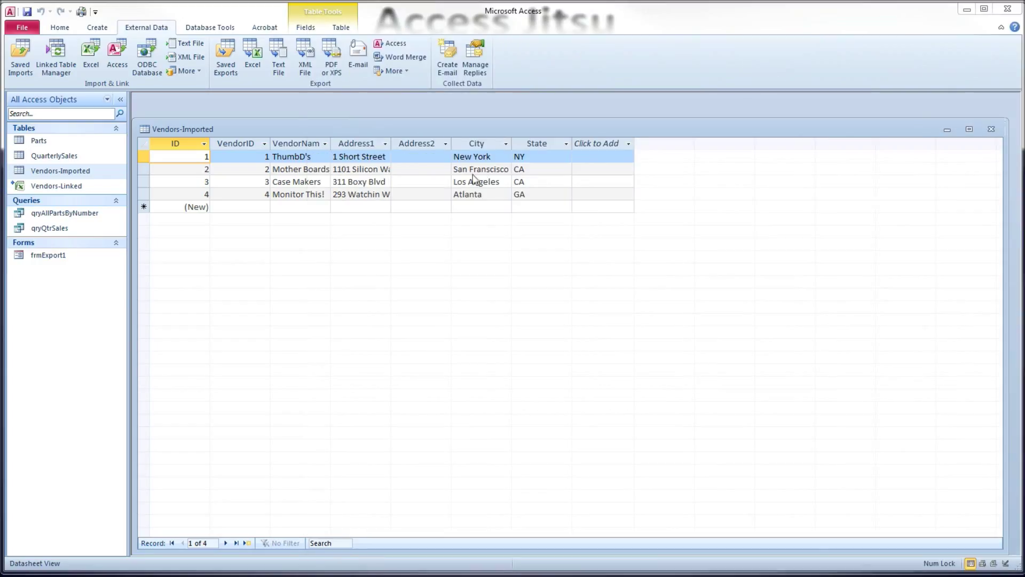
left_click(991, 129)
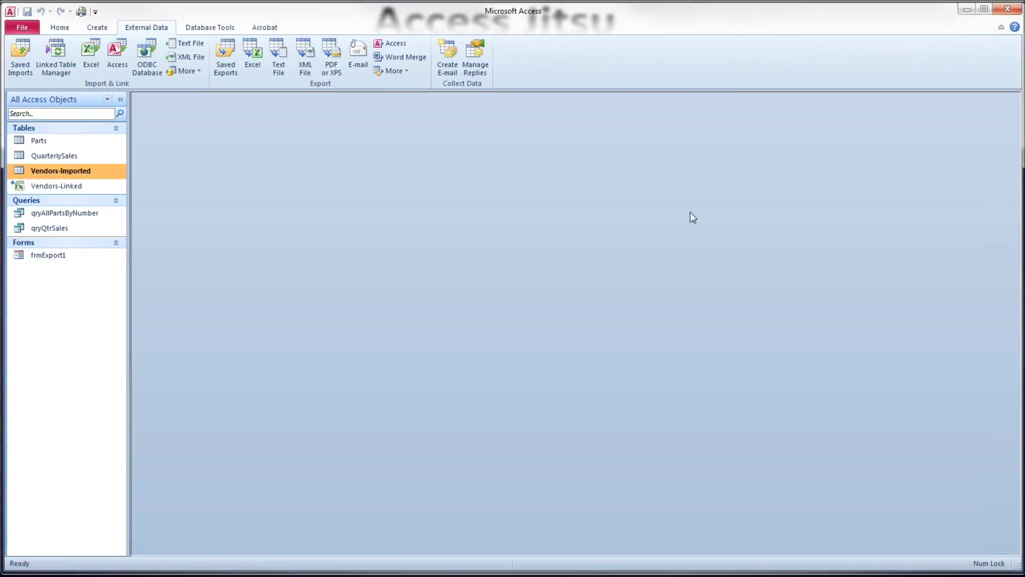
left_click(20, 54)
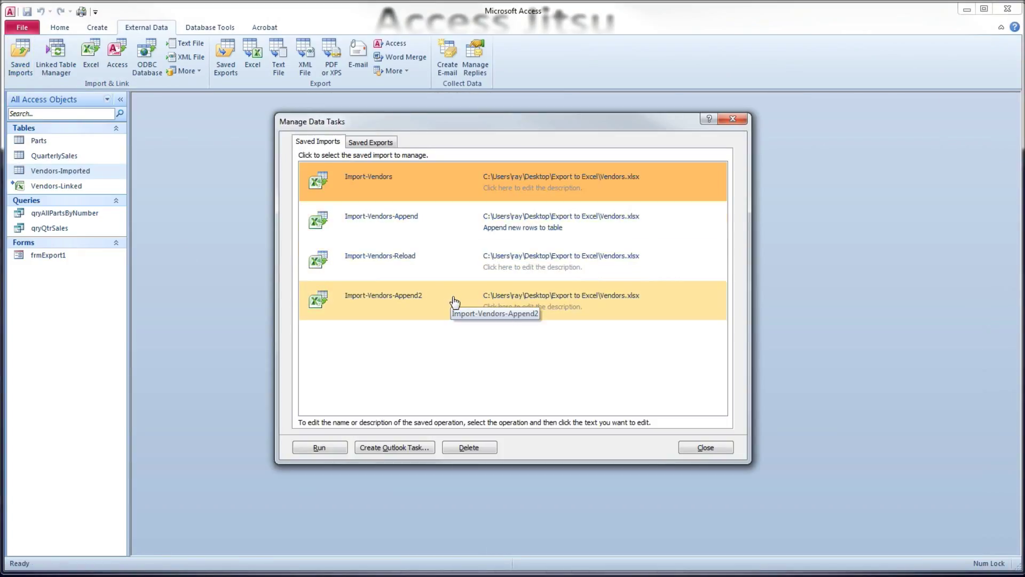
Step: Run Import-Vendors-Append2, then open Vendors-Imported, select appended records 5–8 and autofit Address1
left_click(676, 300)
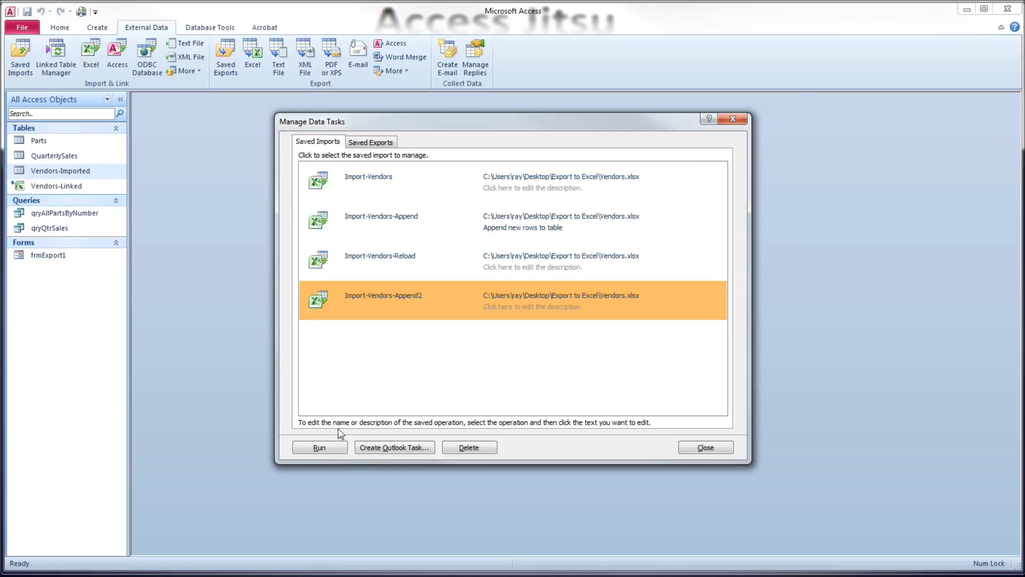
left_click(320, 449)
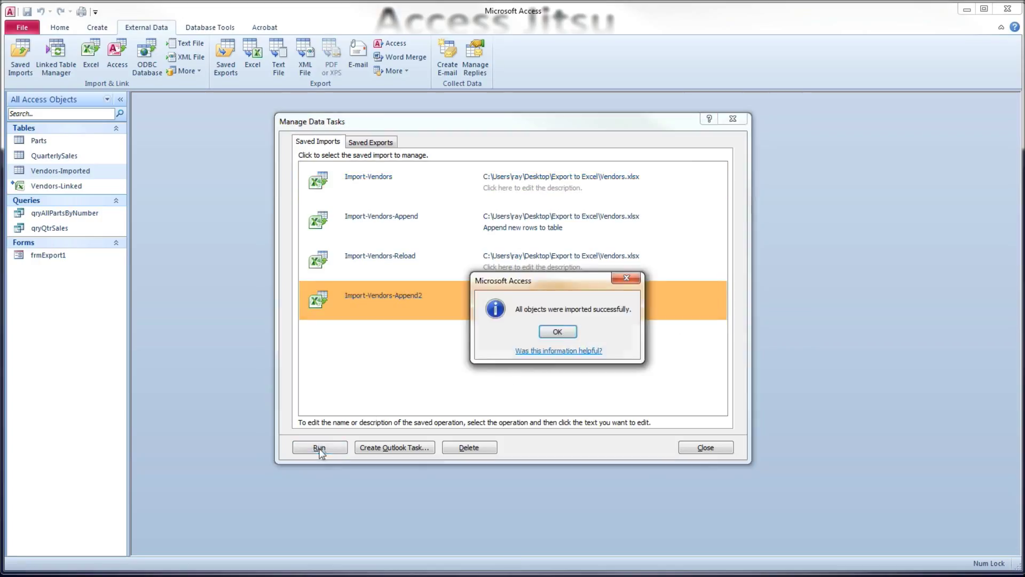
left_click(565, 330)
left_click(697, 451)
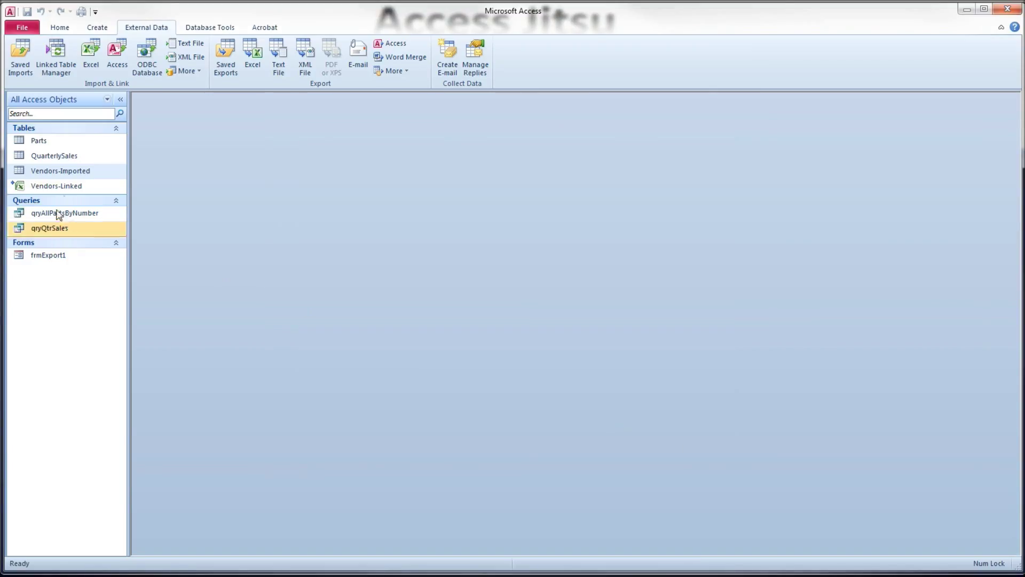
double_click(98, 171)
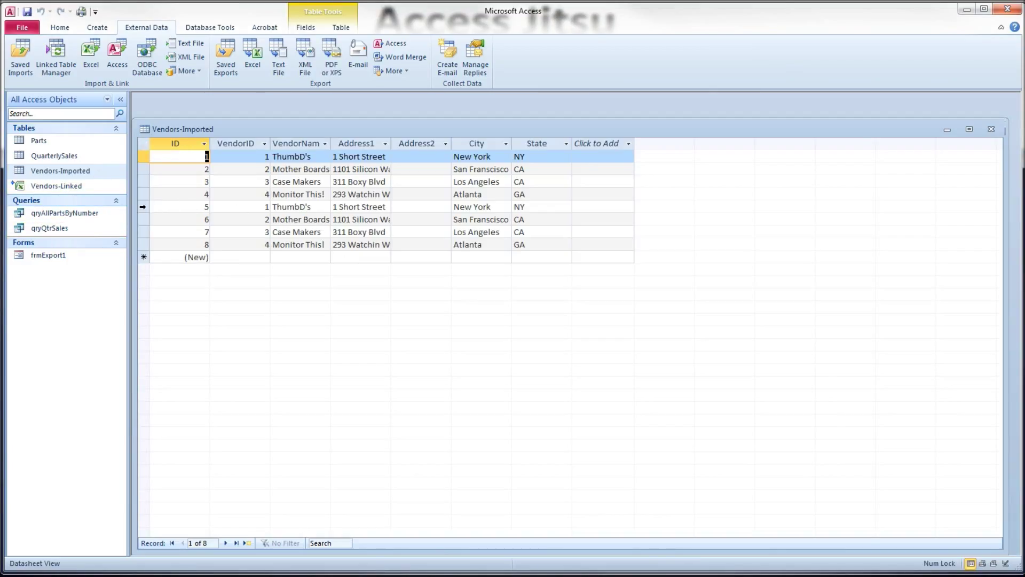
left_click_drag(142, 207, 143, 244)
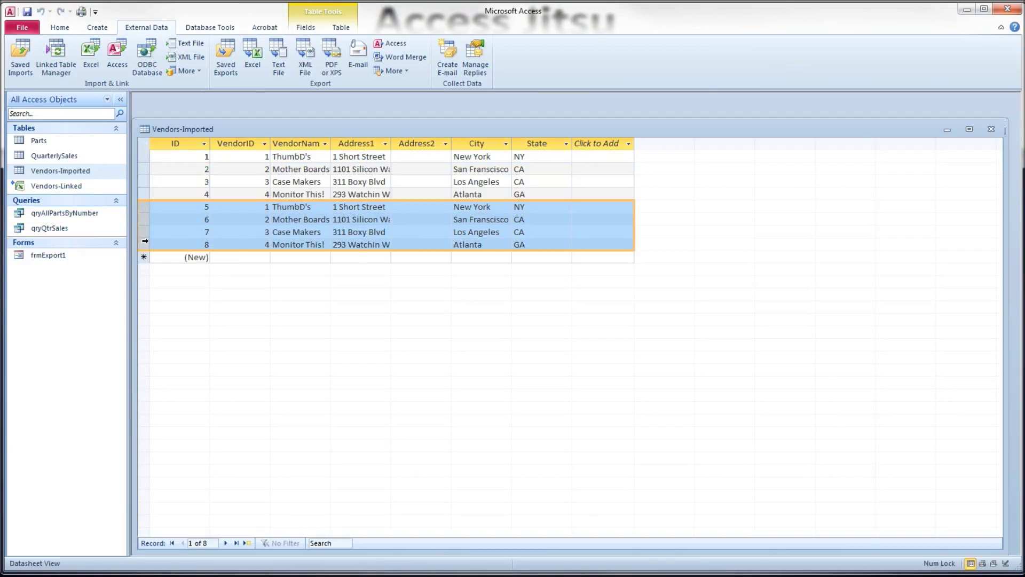
double_click(394, 145)
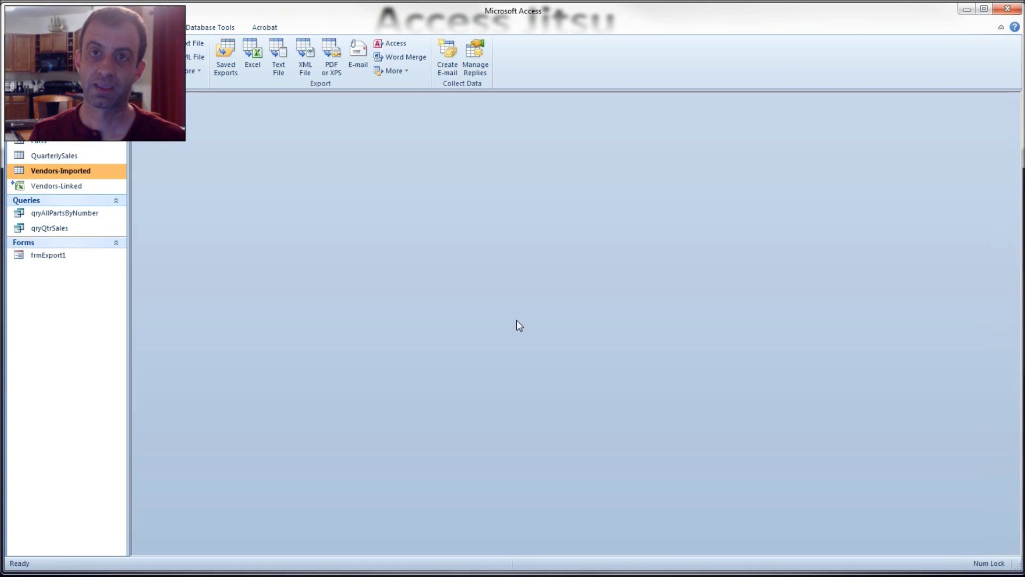